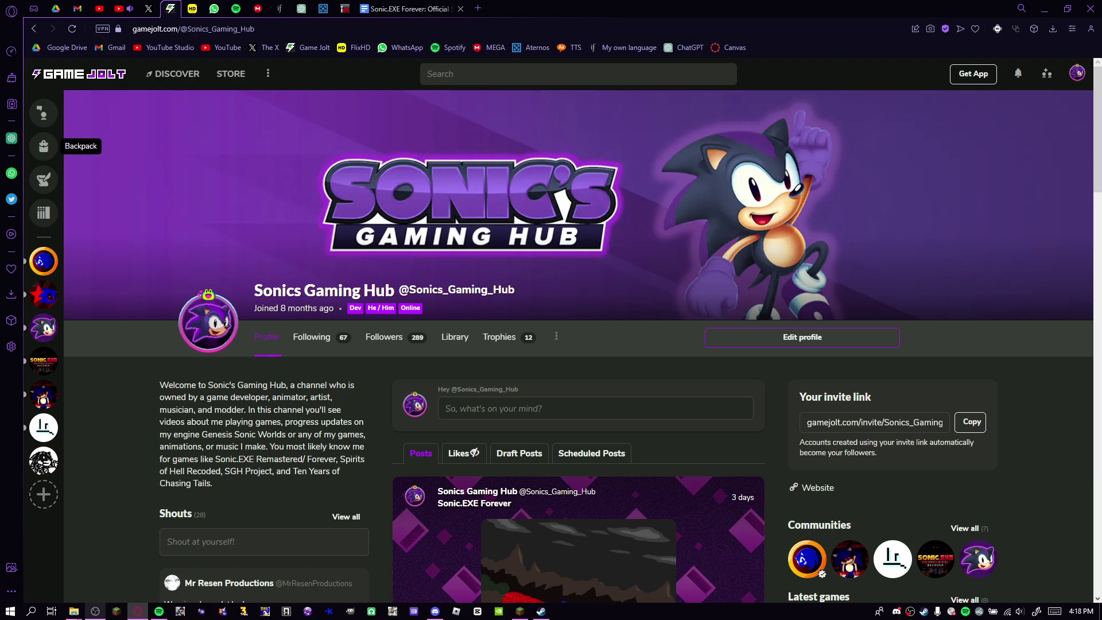
Open the Backpack from the sidebar to view the Sonic sticker packs and owned stickers.
left_click(43, 145)
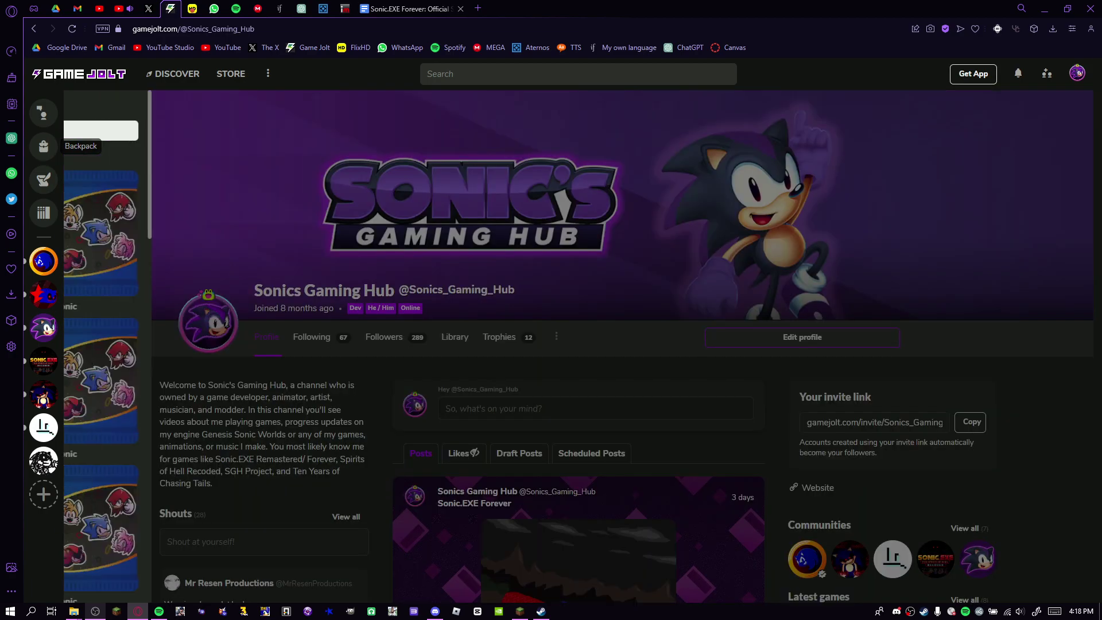
scroll(203, 345, "down", 2)
scroll(203, 345, "down", 3)
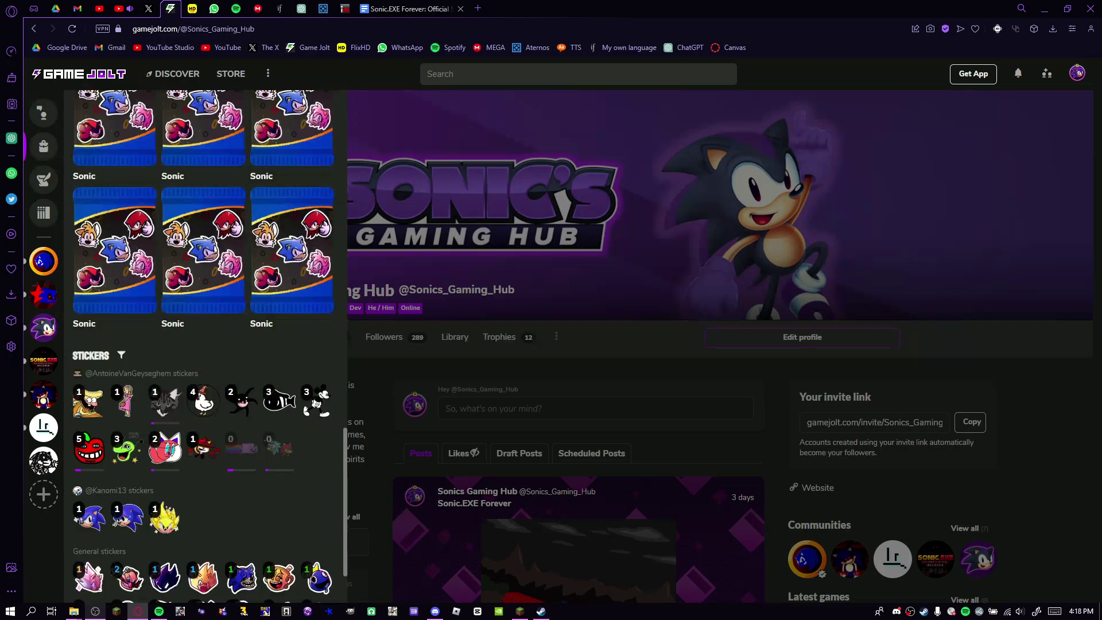
scroll(204, 345, "down", 2)
scroll(203, 344, "up", 5)
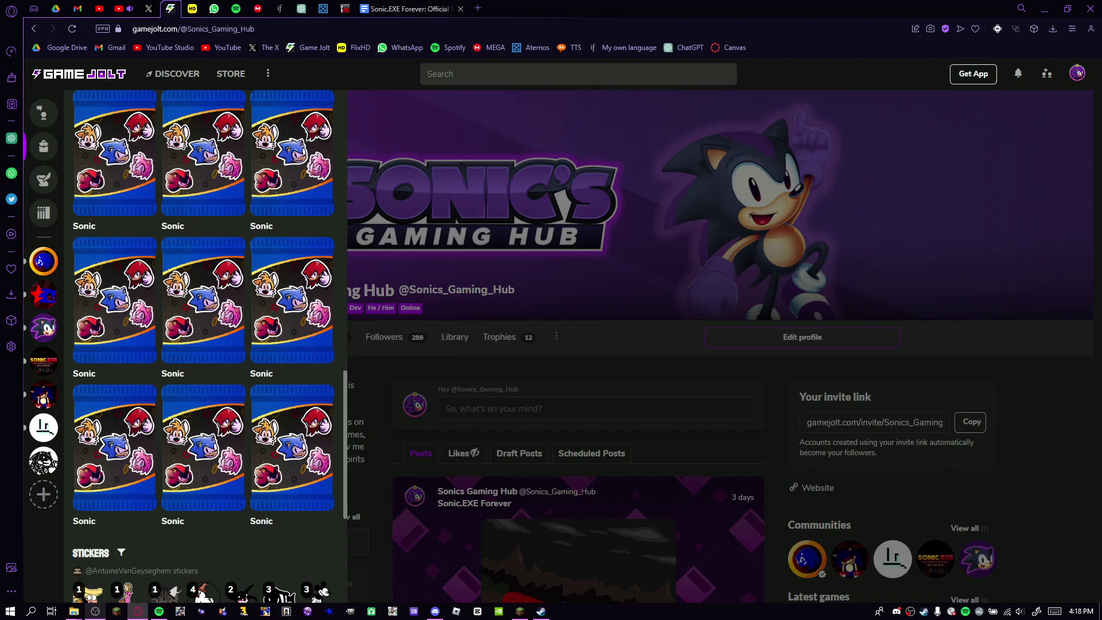
scroll(203, 345, "up", 5)
scroll(203, 345, "up", 3)
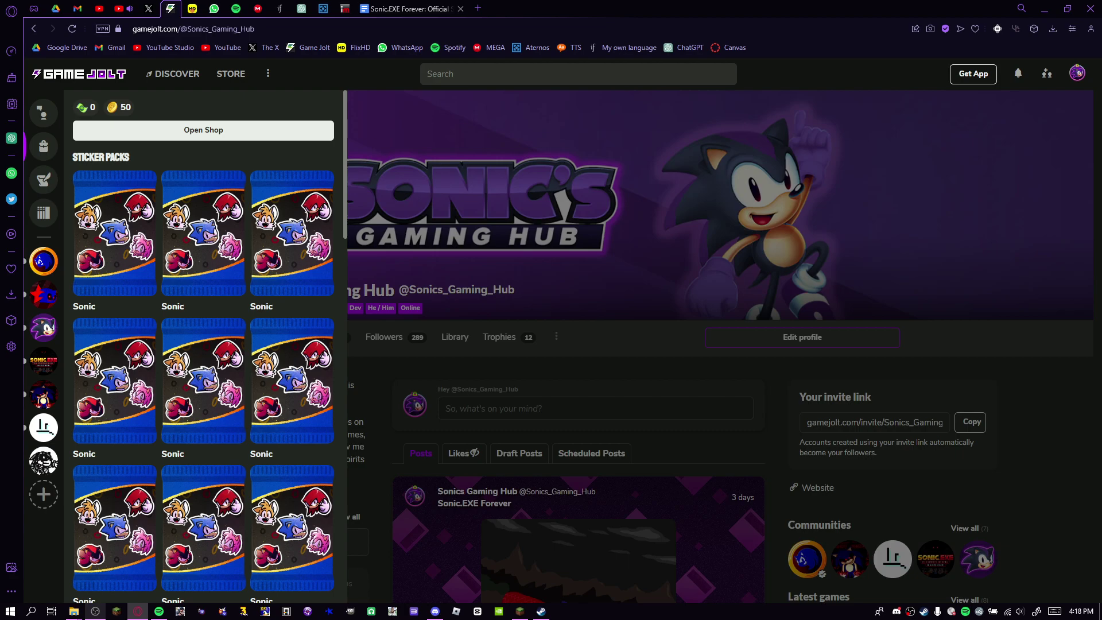
Open four Sonic sticker packs one after another, collecting each pack's stickers.
left_click(115, 233)
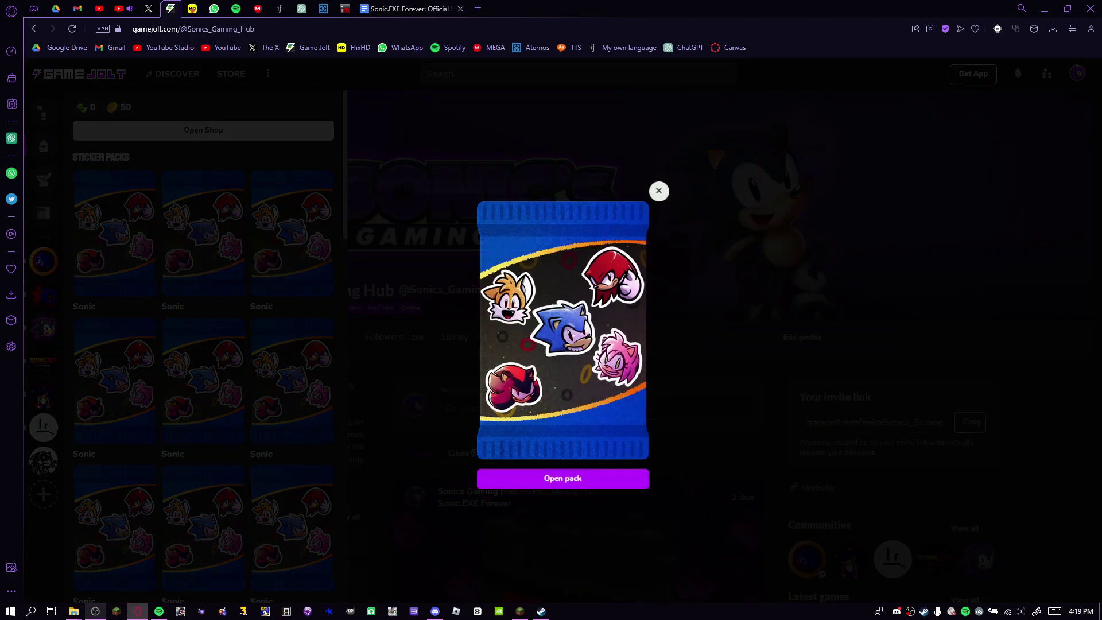
left_click(564, 479)
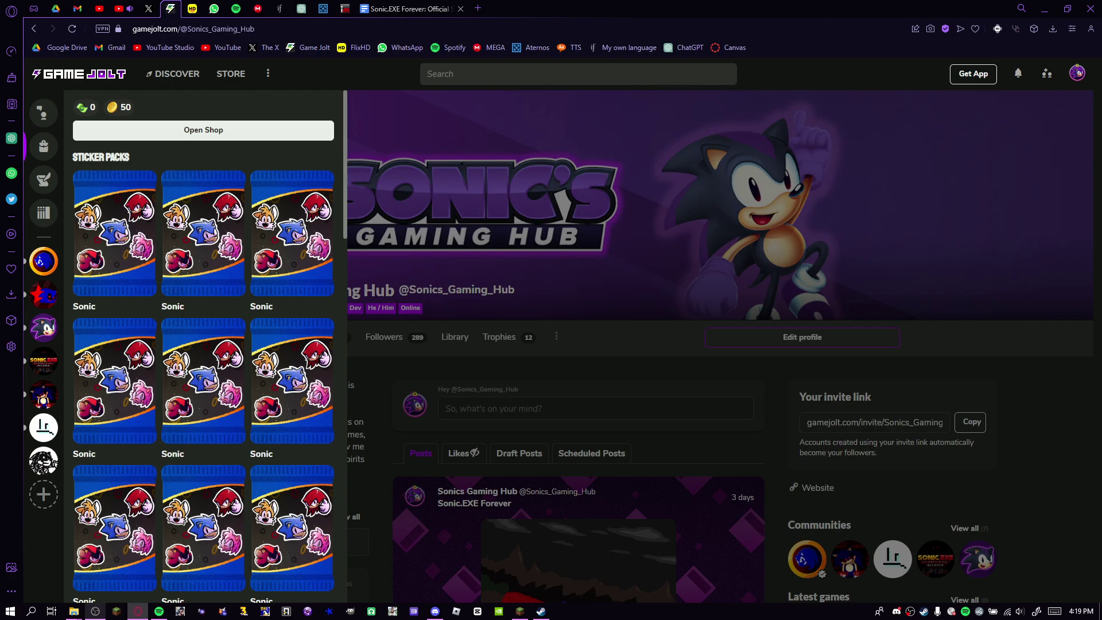
left_click(114, 233)
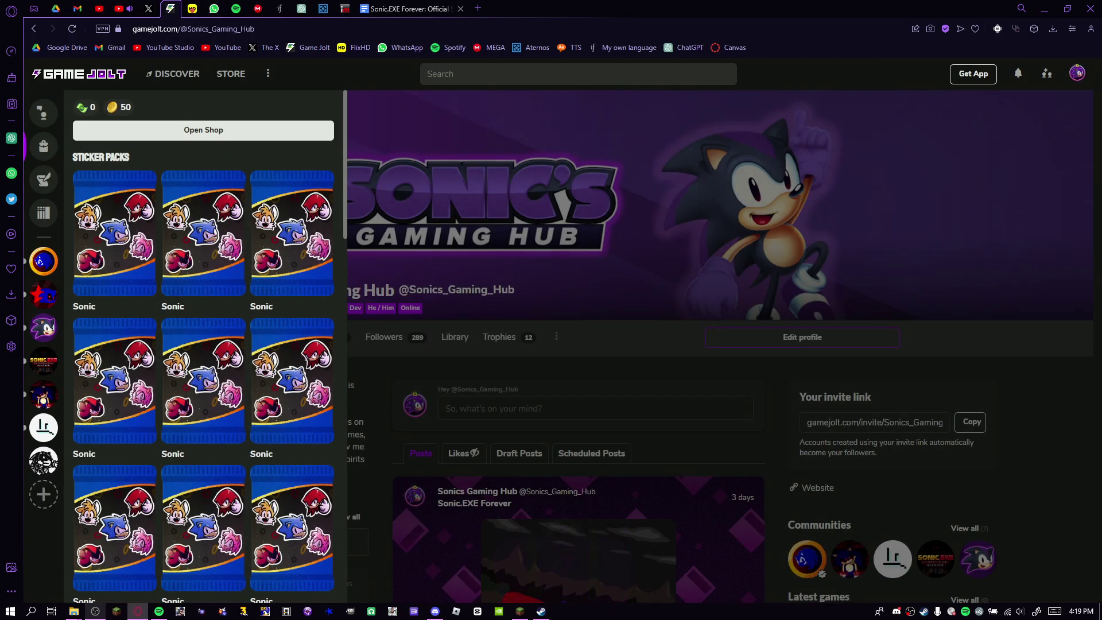
left_click(203, 233)
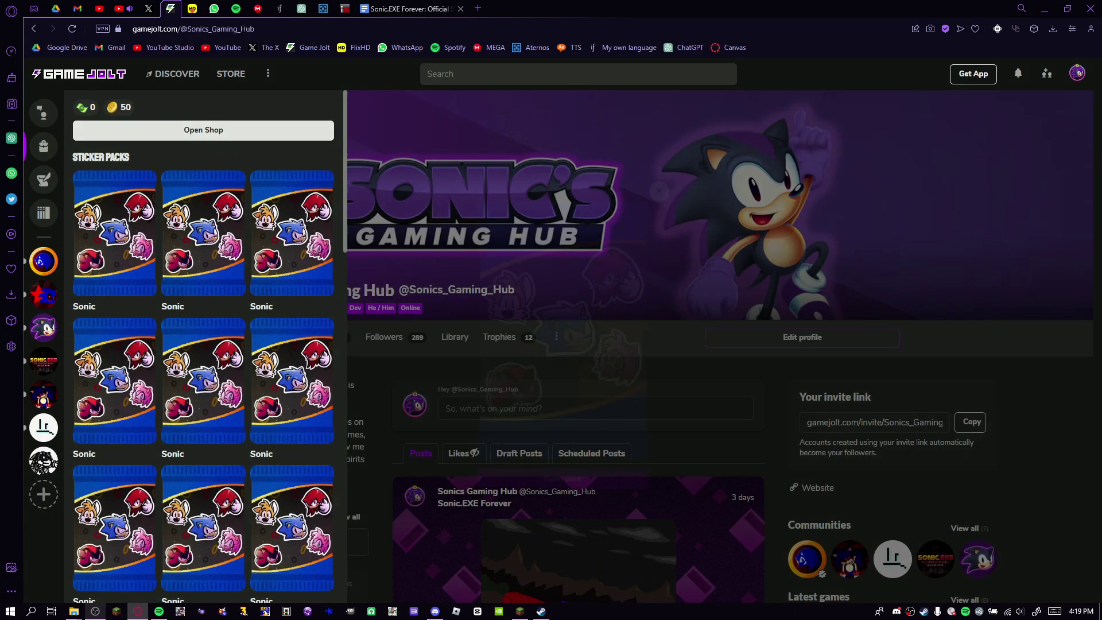
left_click(204, 233)
left_click(562, 480)
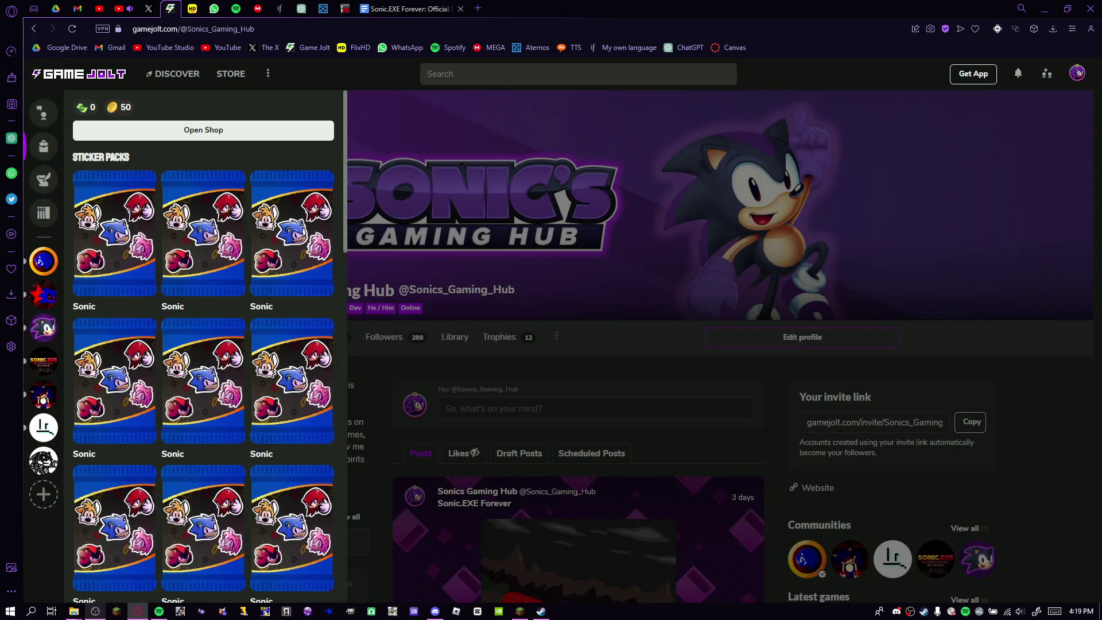
left_click(115, 232)
left_click(565, 479)
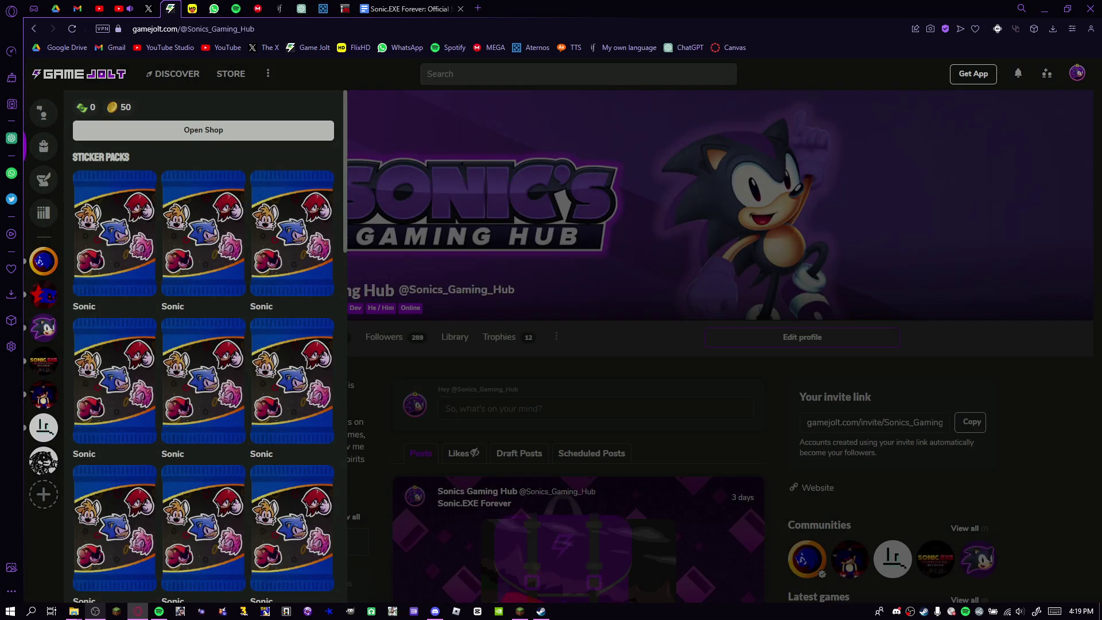
left_click(115, 233)
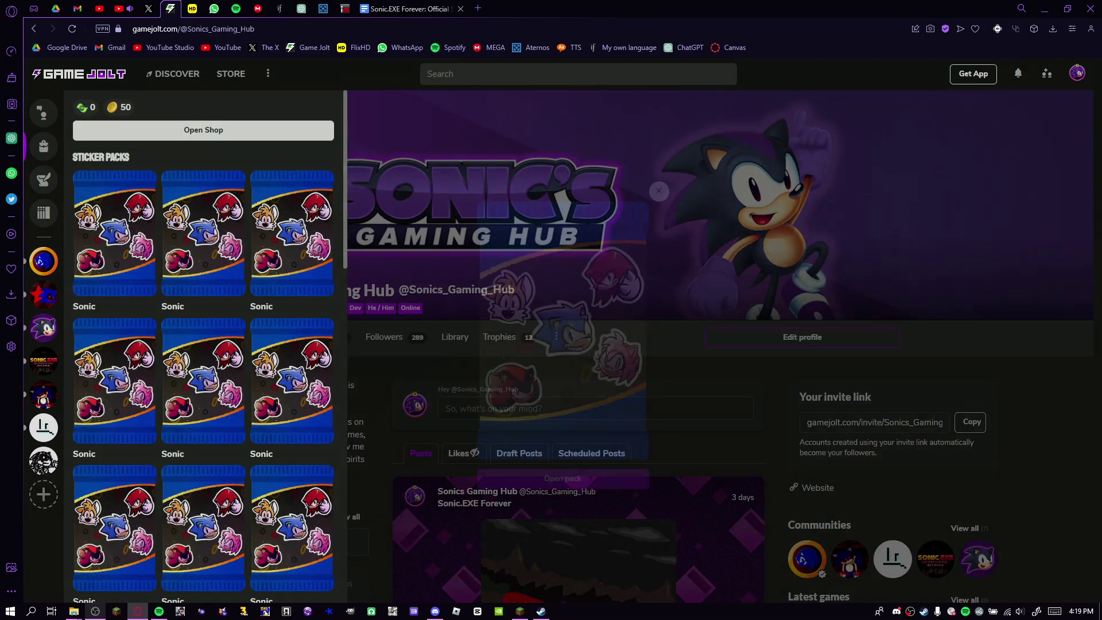
left_click(204, 525)
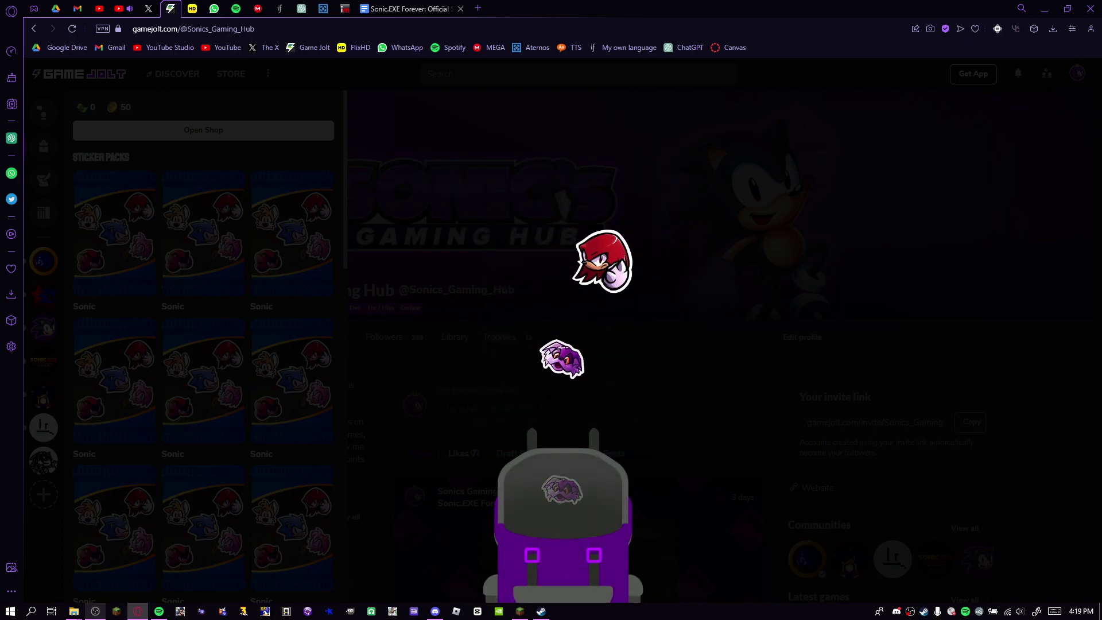
left_click(203, 525)
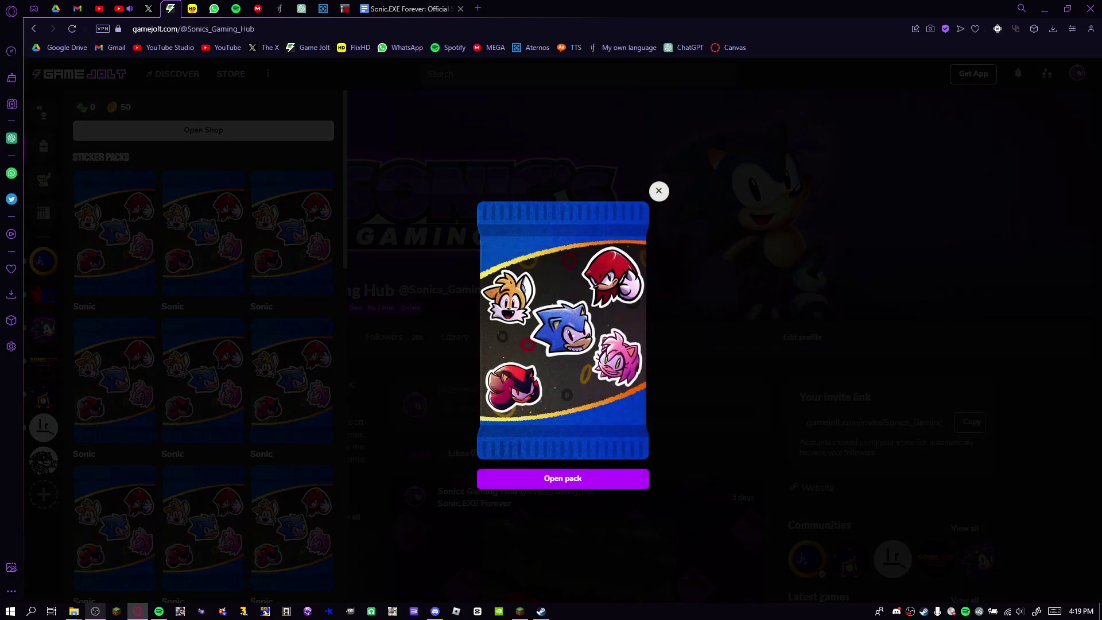
left_click(563, 480)
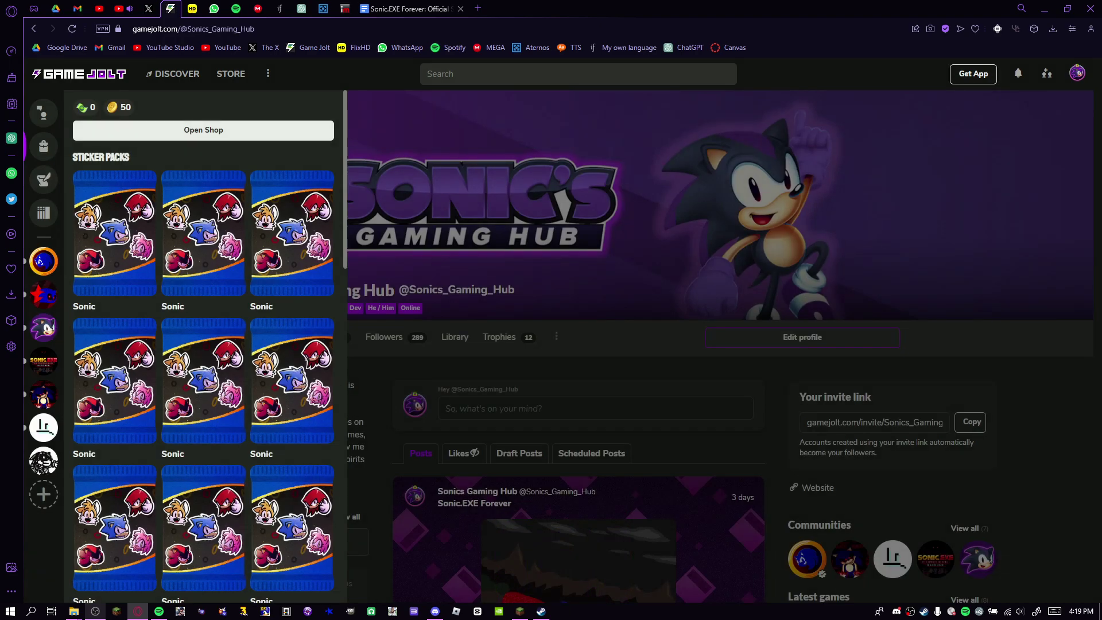
Select and open another batch of Sonic sticker packs, letting their stickers fly into the backpack.
left_click(203, 380)
left_click(564, 480)
left_click(203, 379)
left_click(563, 478)
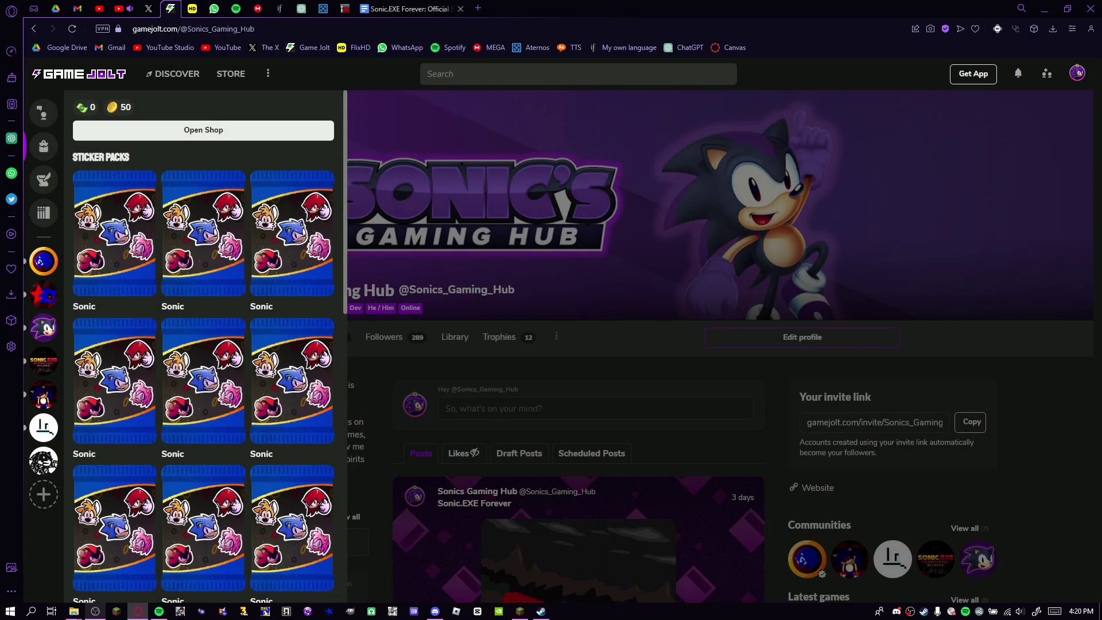
left_click(115, 379)
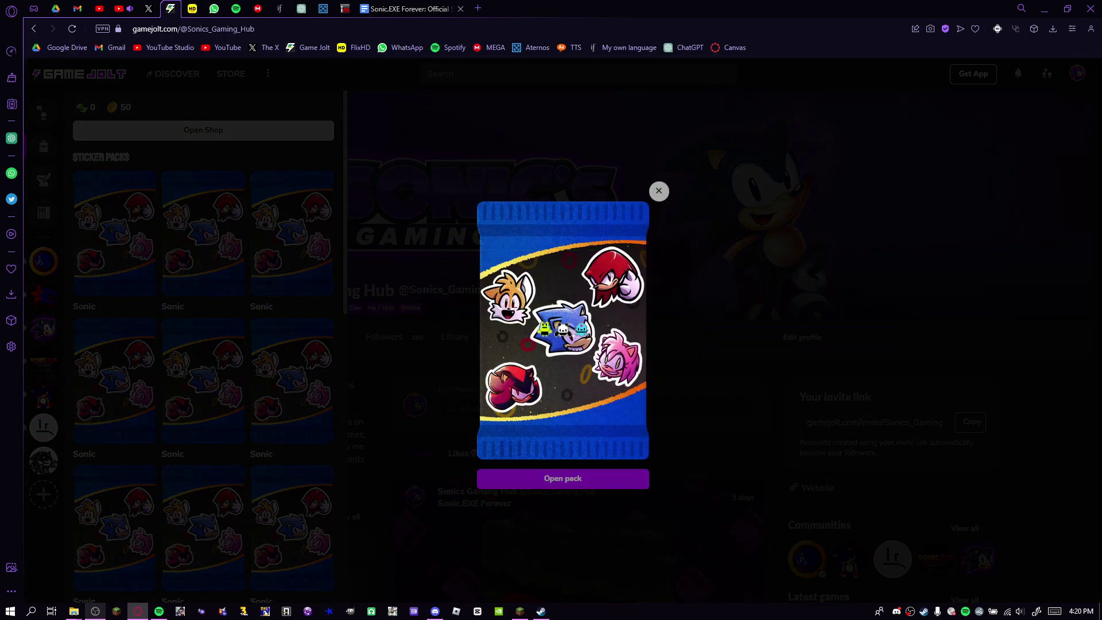
left_click(563, 478)
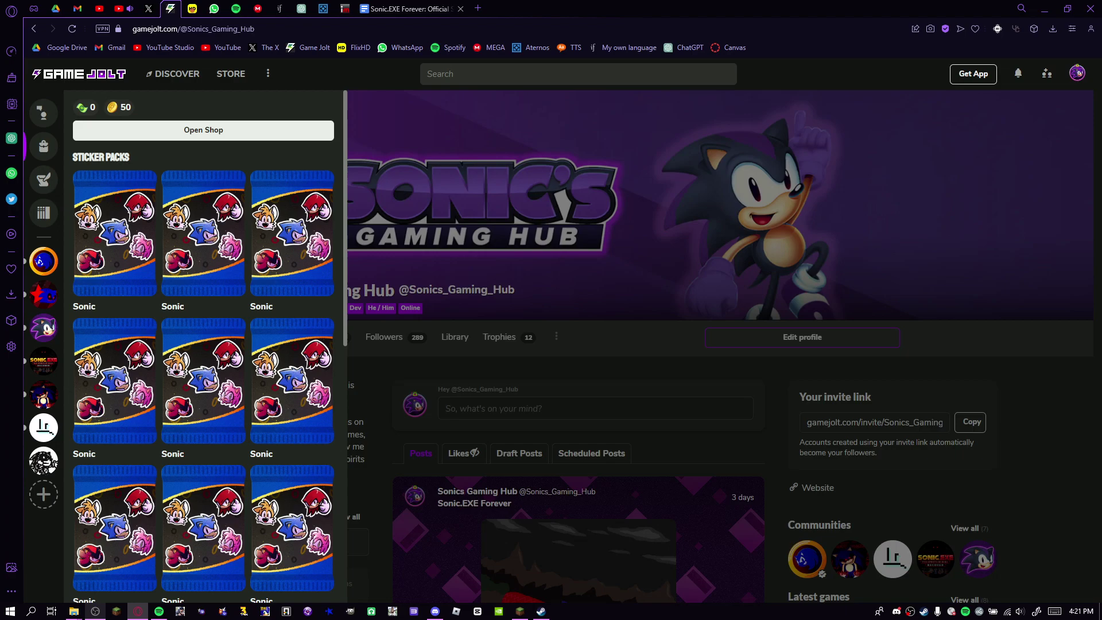
Open the next four Sonic sticker packs in turn.
left_click(115, 233)
left_click(563, 479)
left_click(115, 232)
left_click(563, 478)
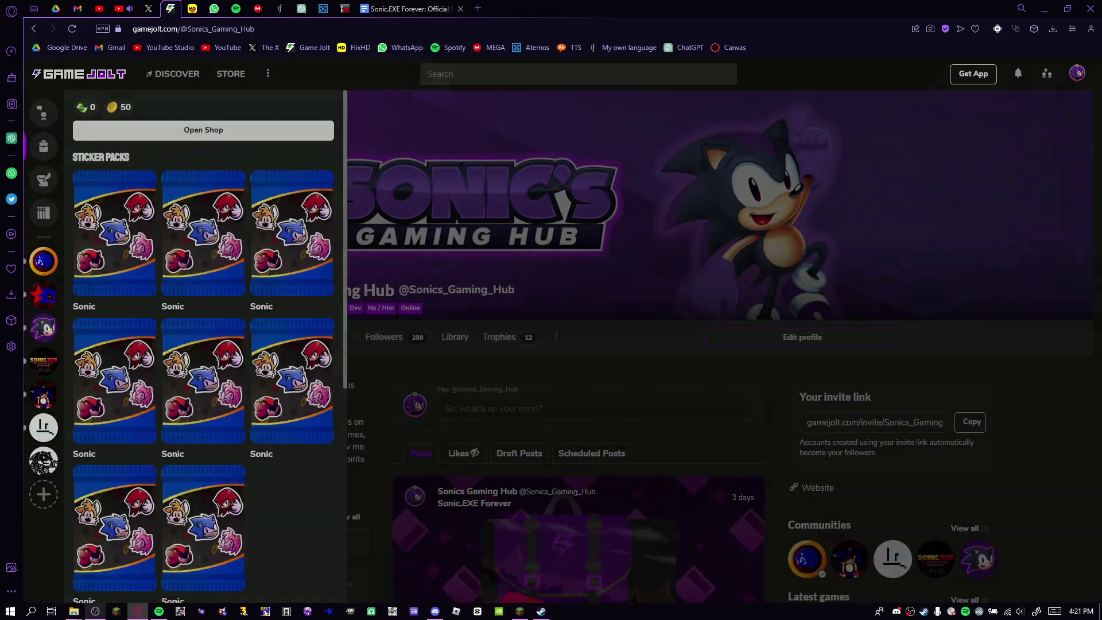
left_click(203, 379)
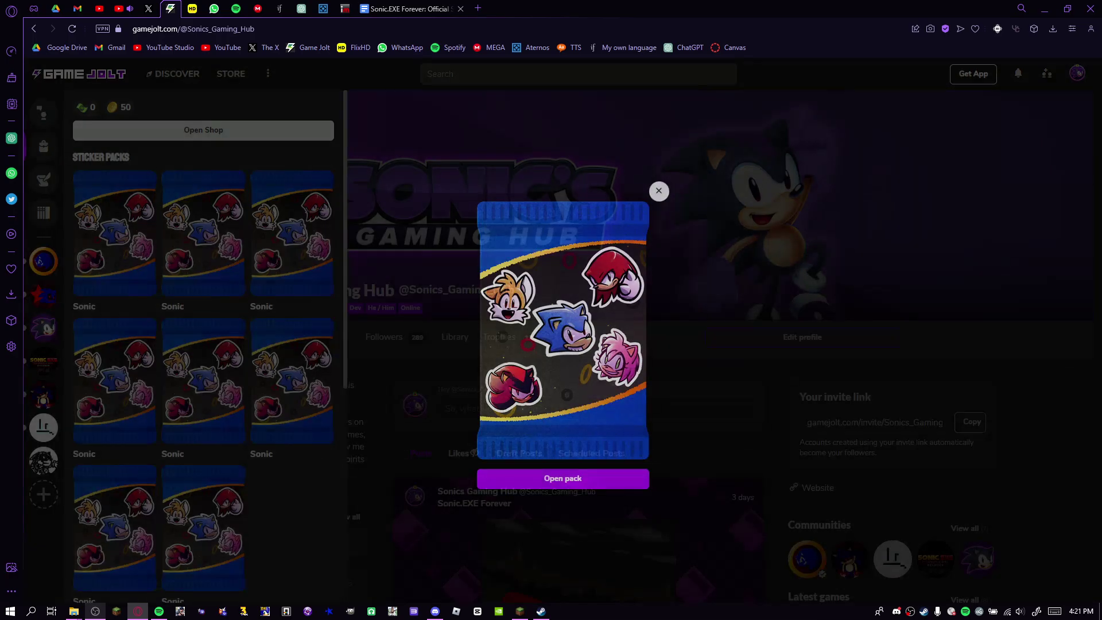
left_click(561, 465)
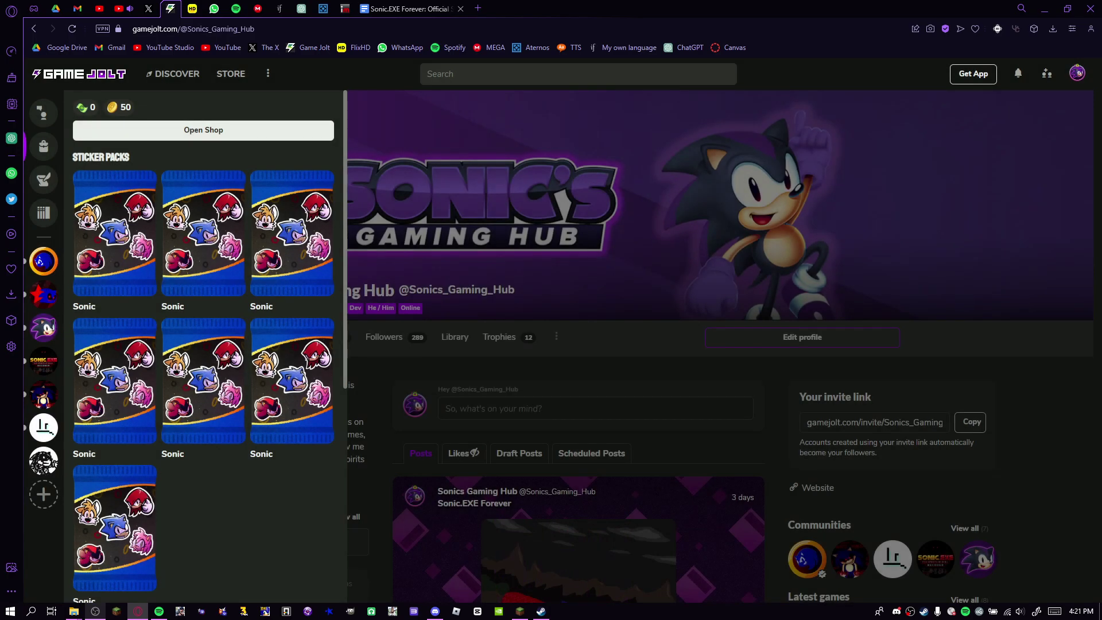
left_click(114, 233)
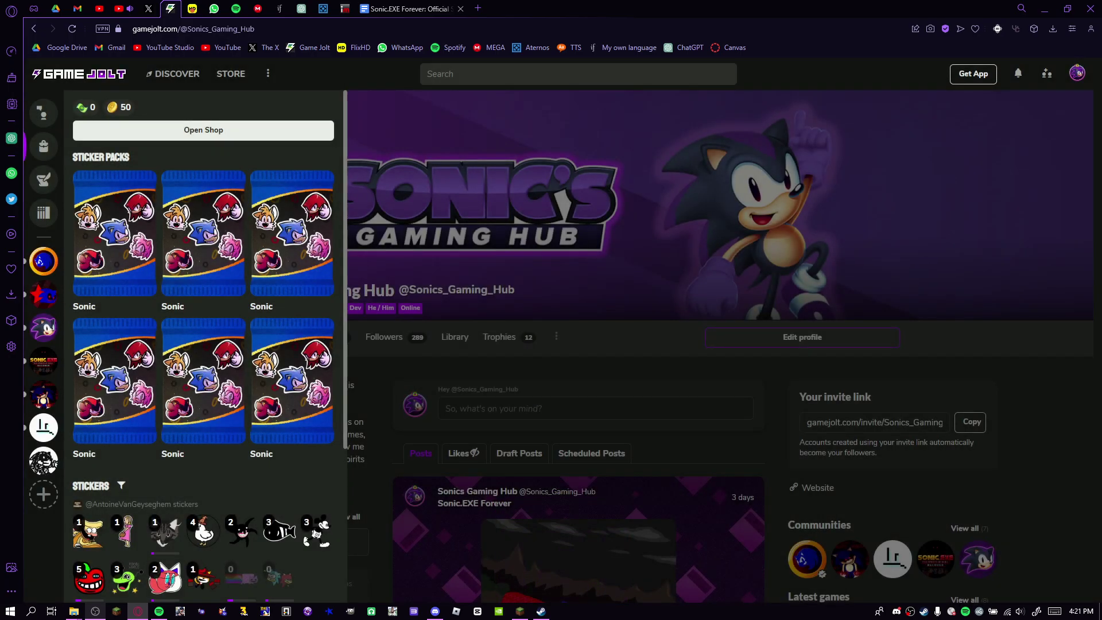
left_click(203, 233)
left_click(562, 478)
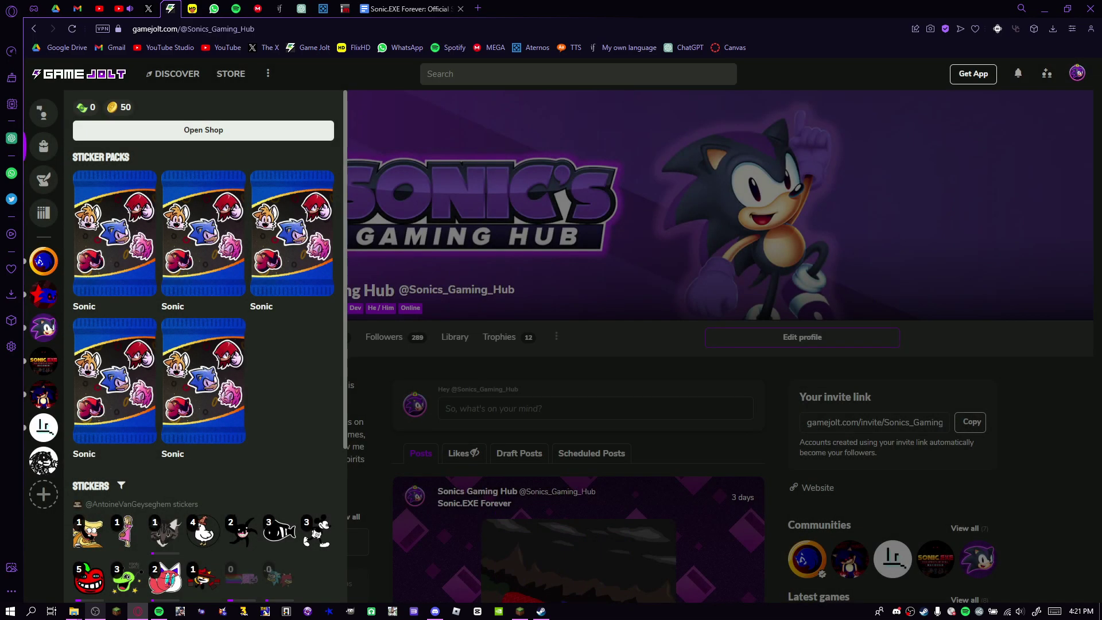
Keep opening Sonic packs until only one unopened pack remains.
left_click(202, 379)
left_click(564, 479)
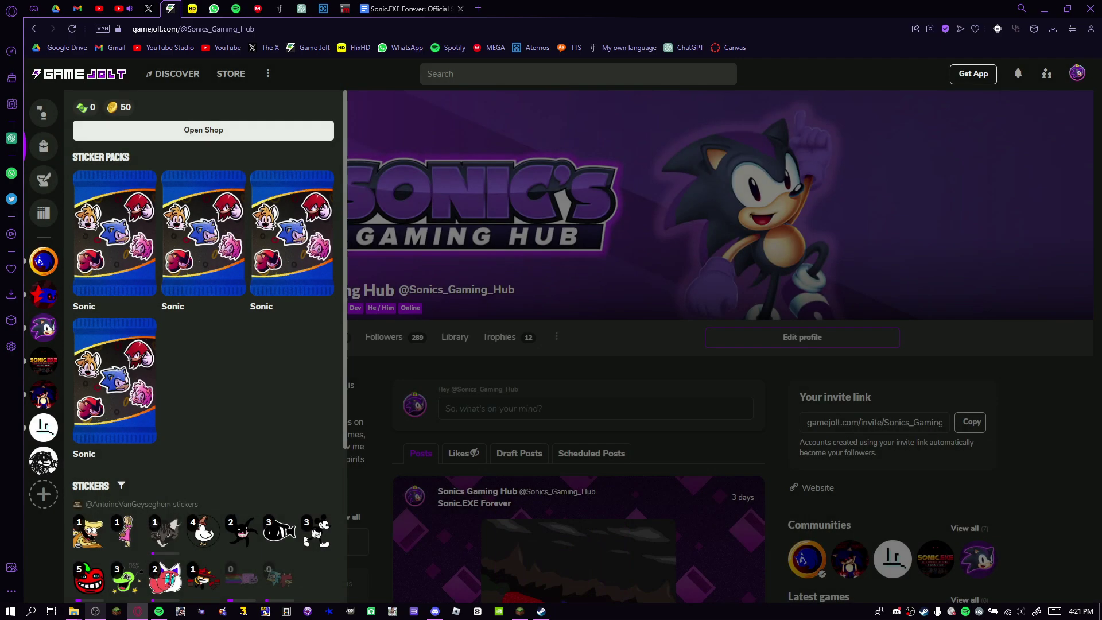
left_click(115, 379)
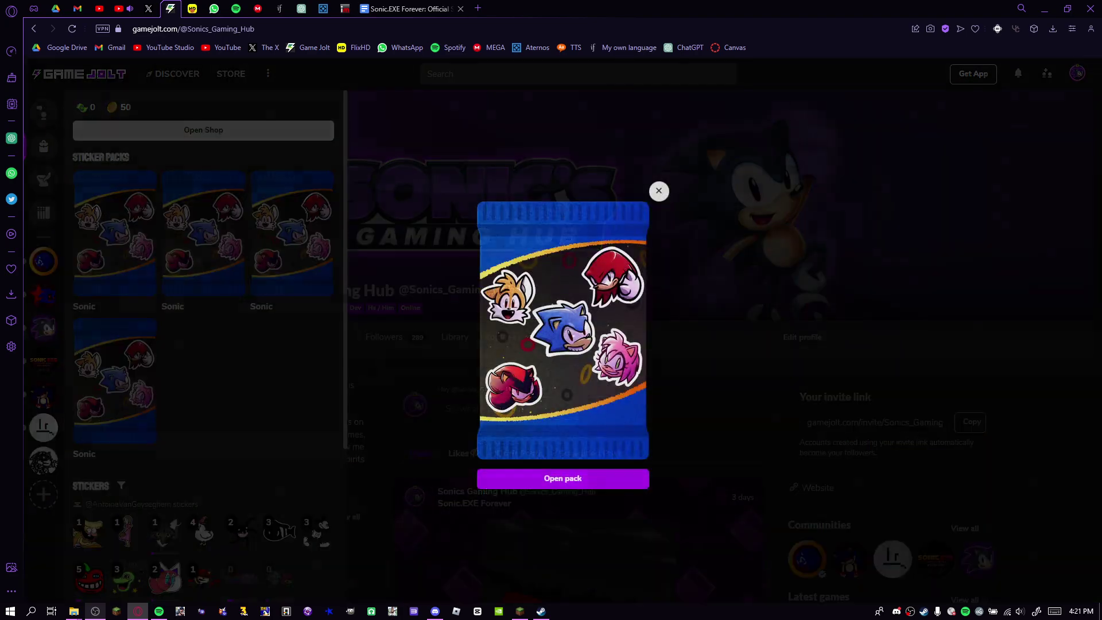
left_click(563, 479)
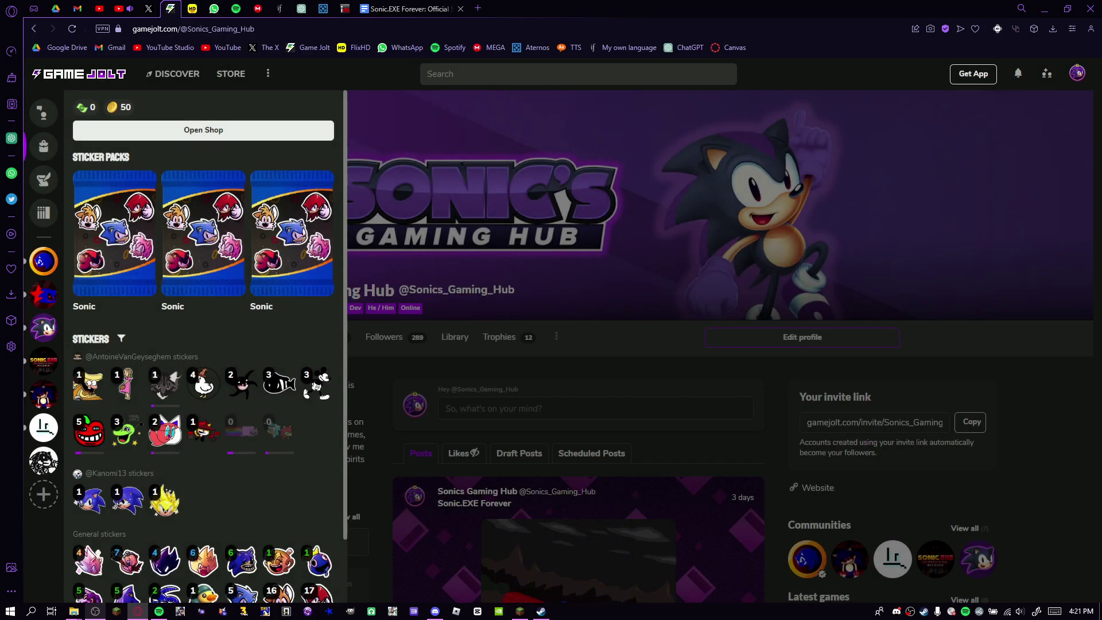
left_click(202, 228)
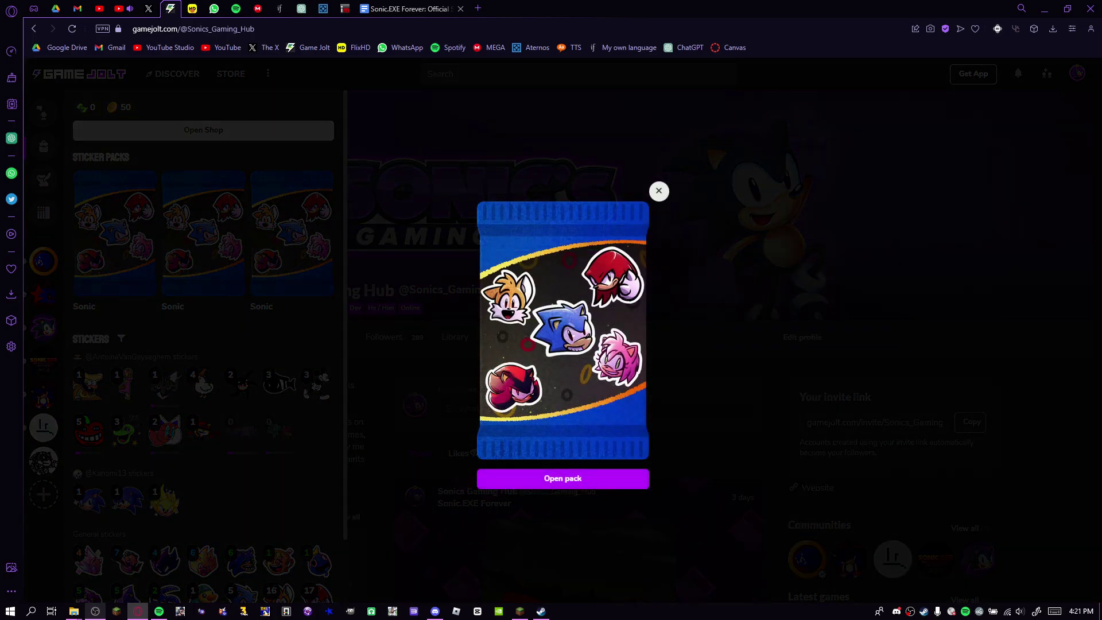
left_click(562, 479)
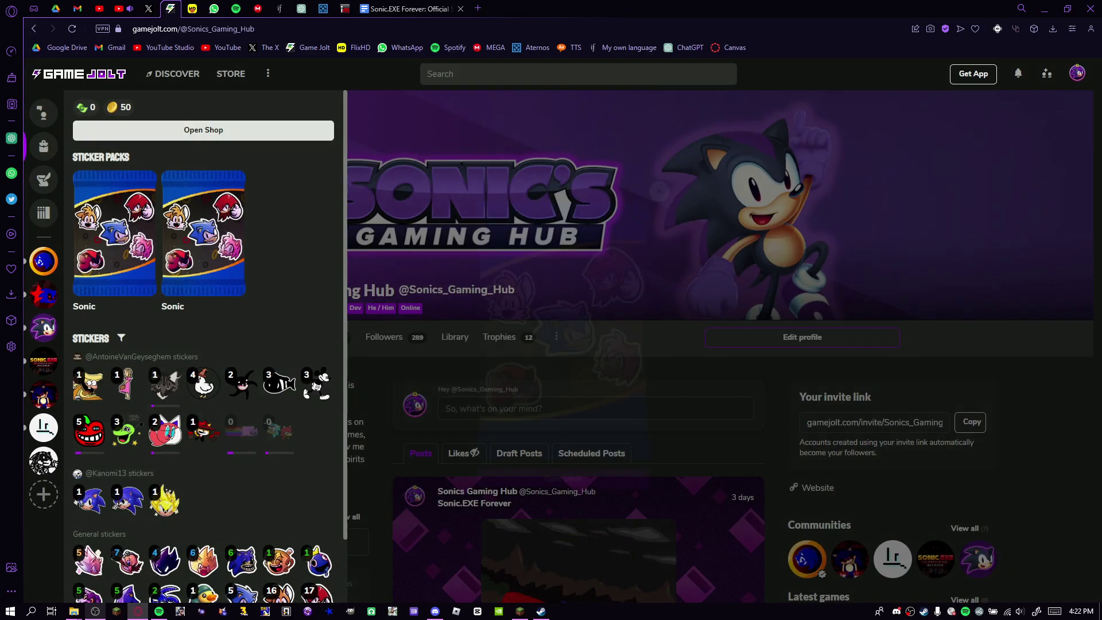
left_click(116, 228)
left_click(564, 479)
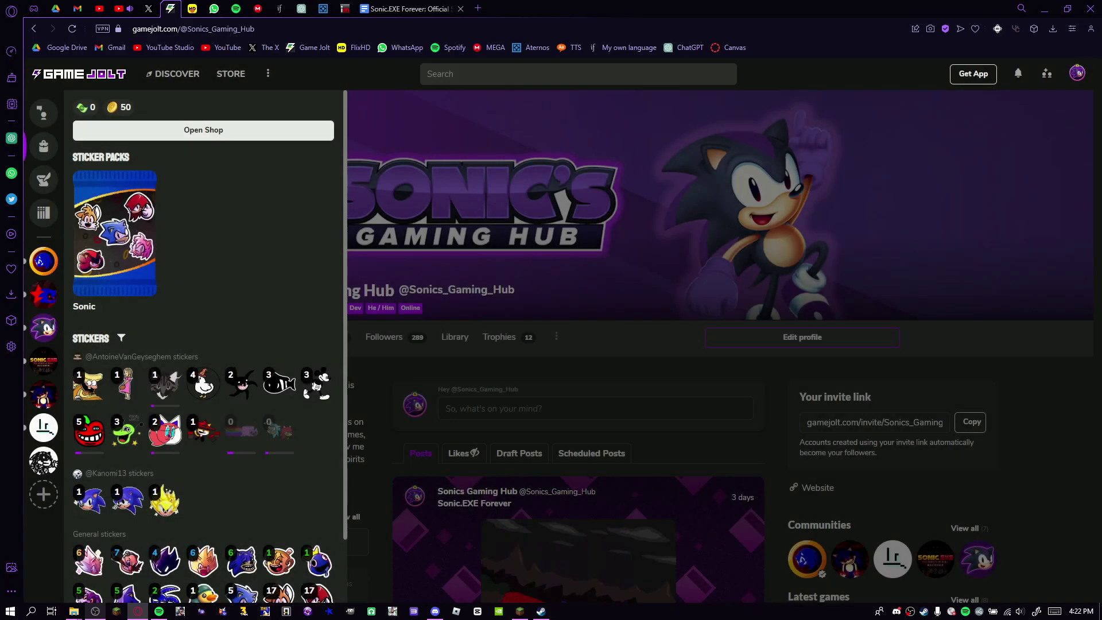
Select the final Sonic pack and open it, leaving no packs in the backpack.
left_click(114, 231)
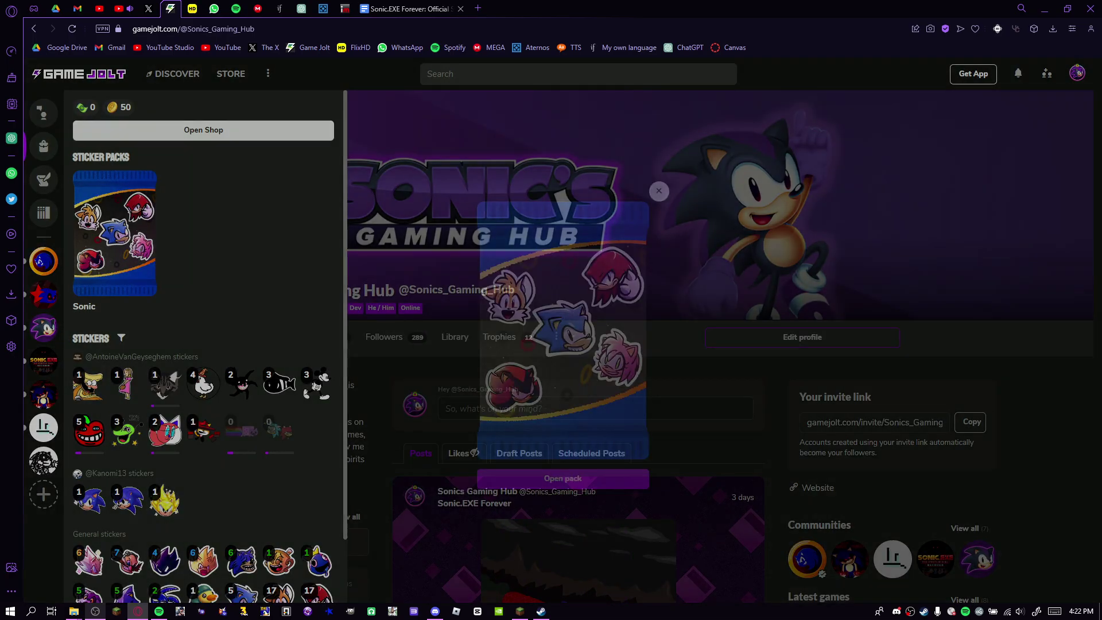
left_click(563, 479)
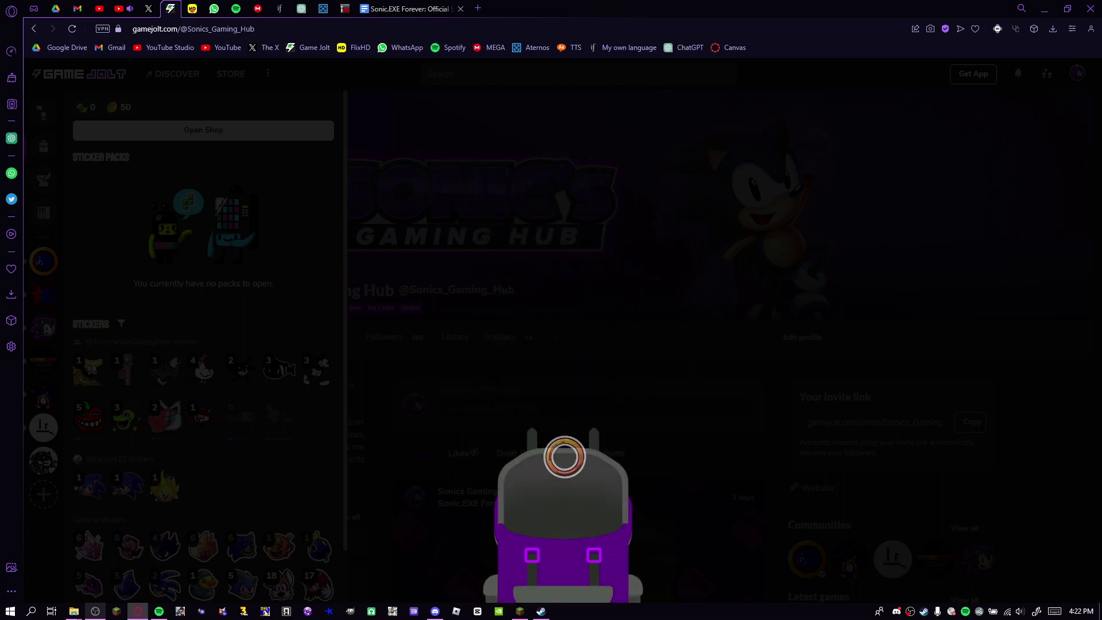
scroll(203, 344, "down", 1)
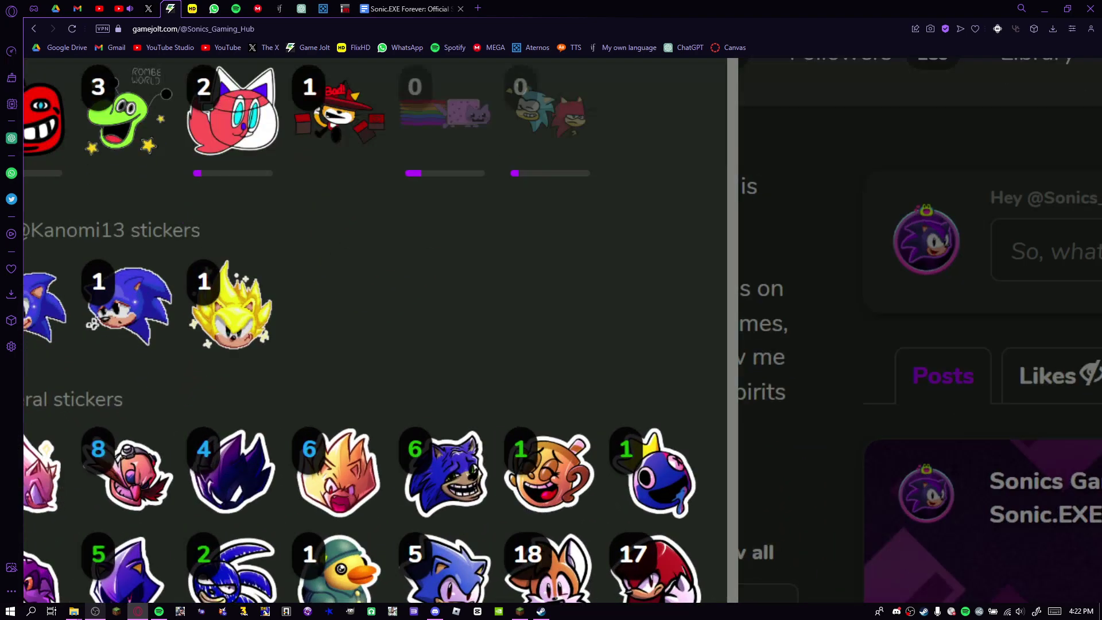
scroll(483, 345, "down", 1)
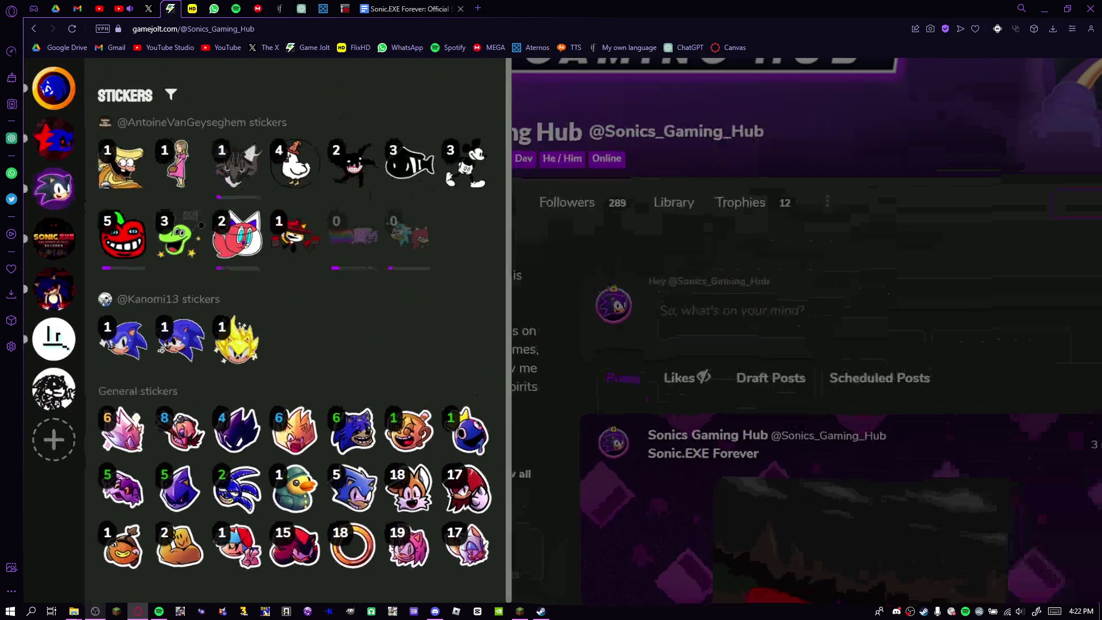
scroll(204, 344, "up", 3)
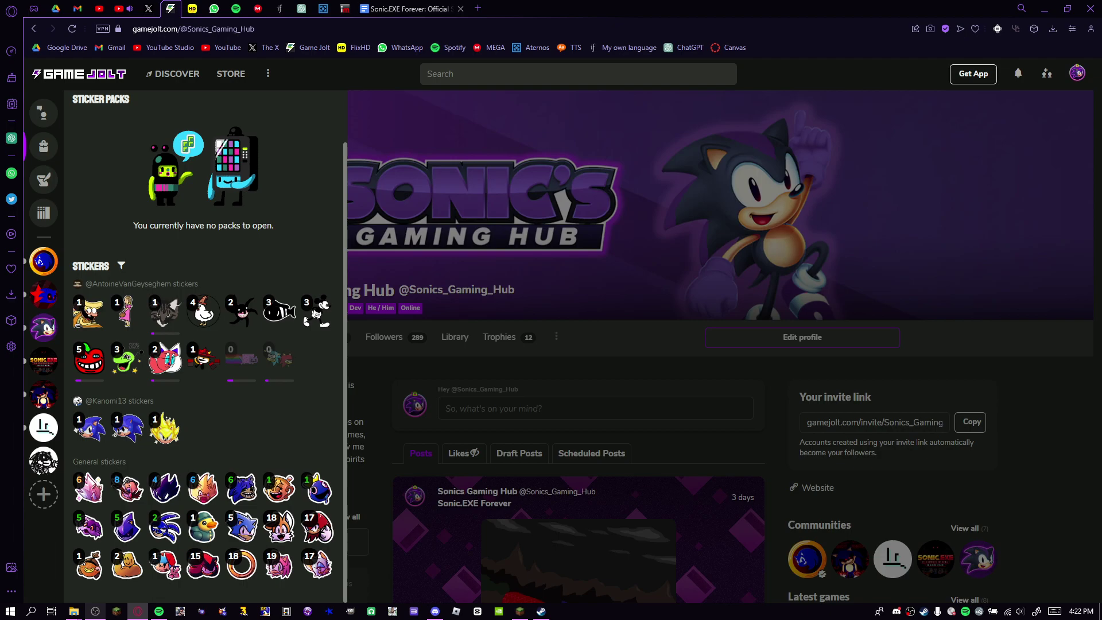
Close the collection and place the blue character, laughing orange face and duck stickers atop the art.
left_click(560, 388)
scroll(560, 388, "down", 8)
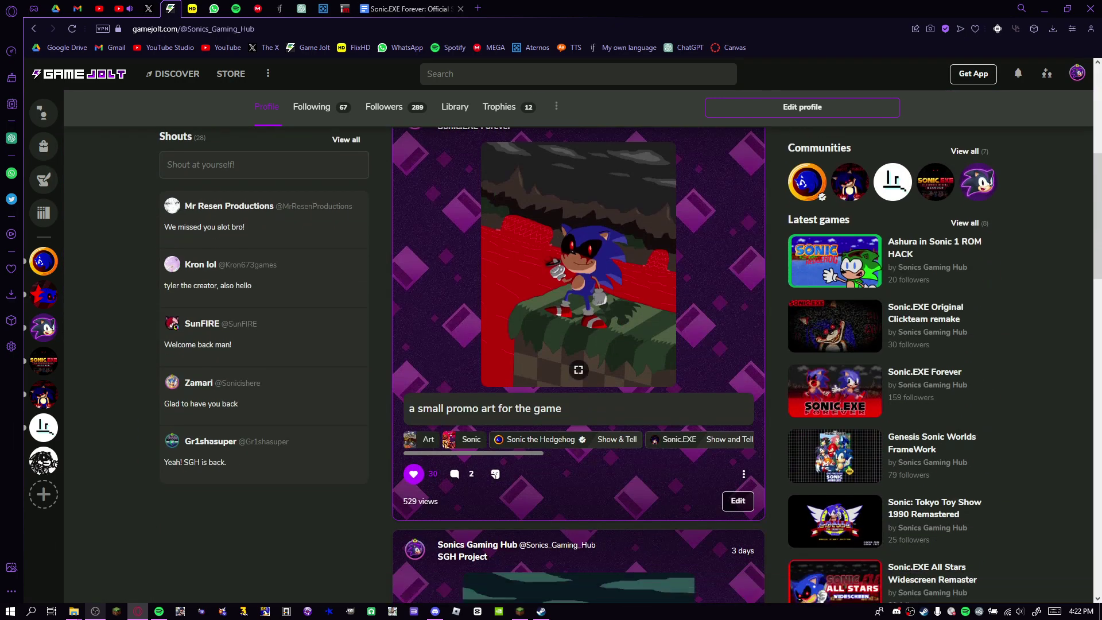
scroll(559, 387, "down", 3)
scroll(560, 388, "up", 4)
left_click(495, 563)
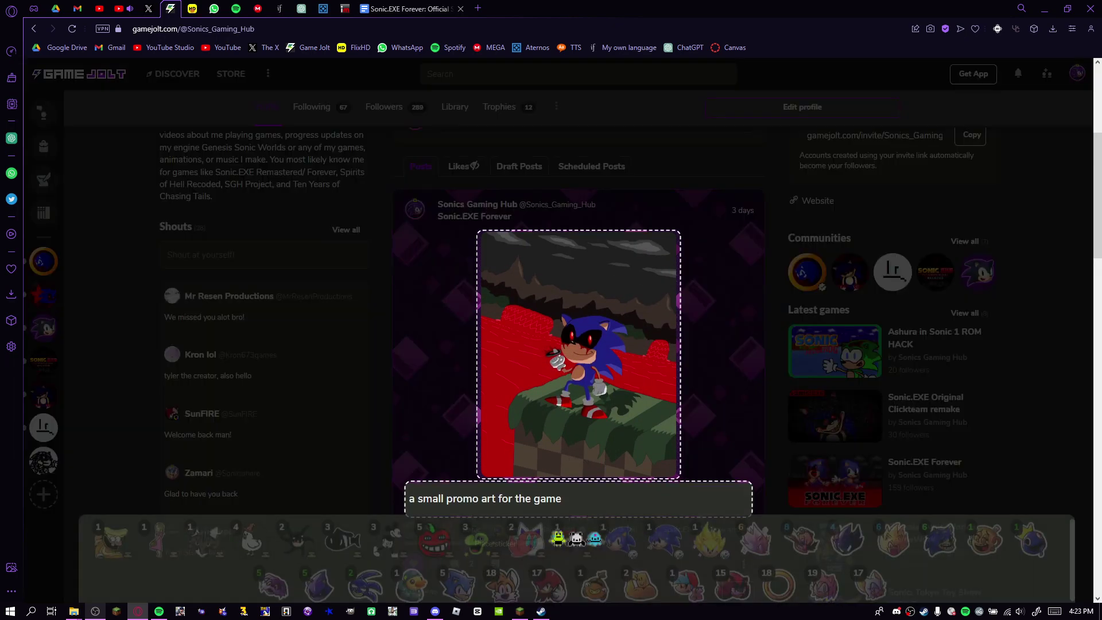
left_click_drag(435, 573, 512, 245)
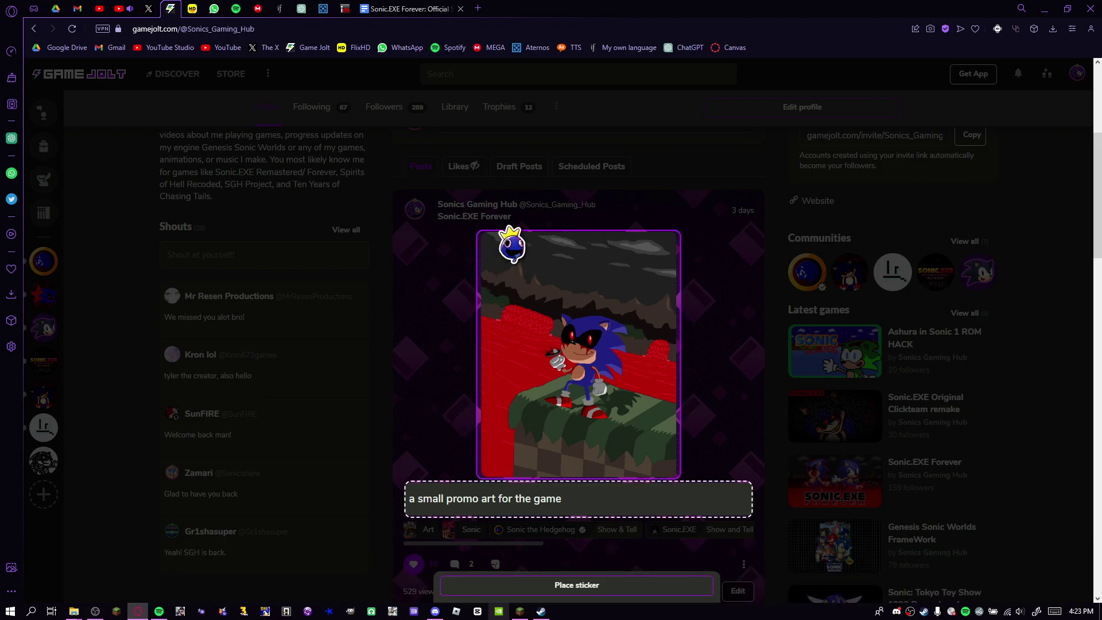
left_click(577, 585)
left_click(495, 587)
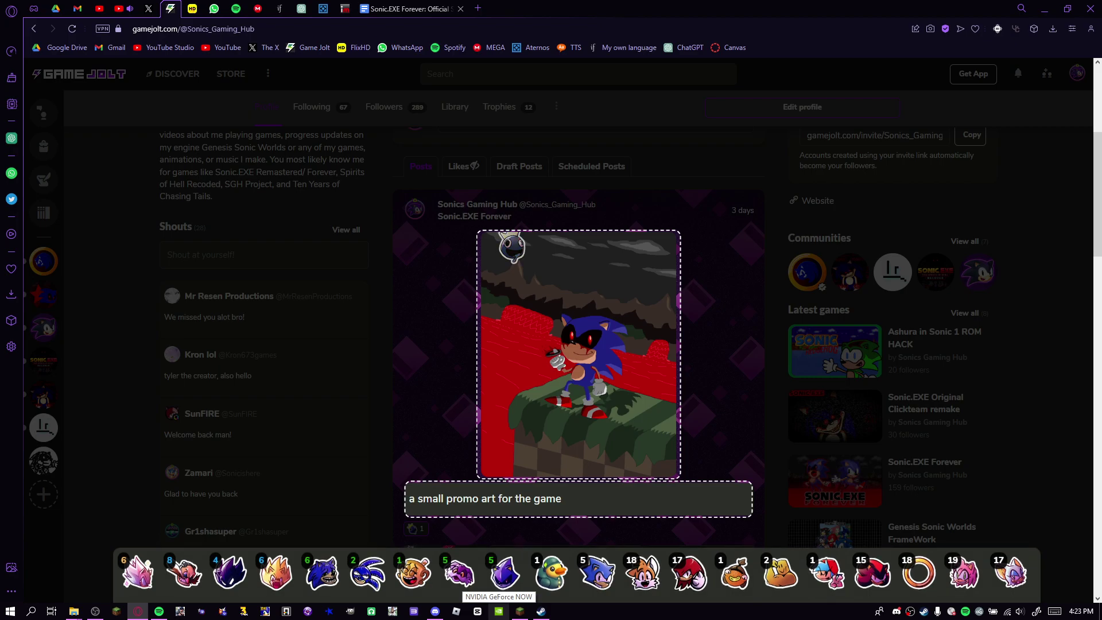
left_click_drag(468, 572, 505, 278)
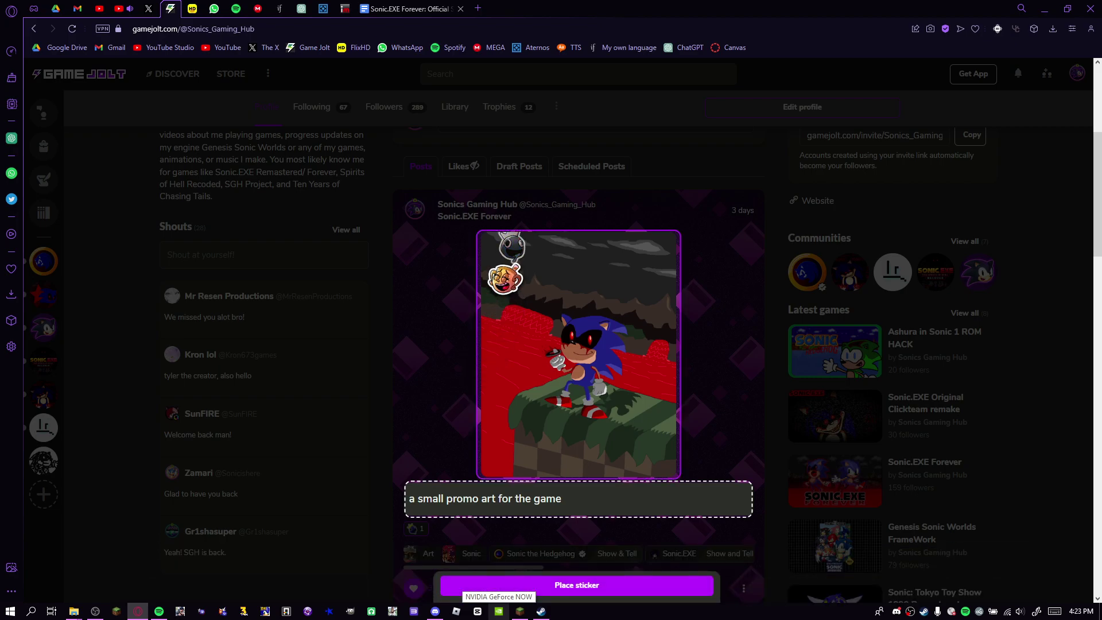
left_click(578, 597)
left_click(495, 569)
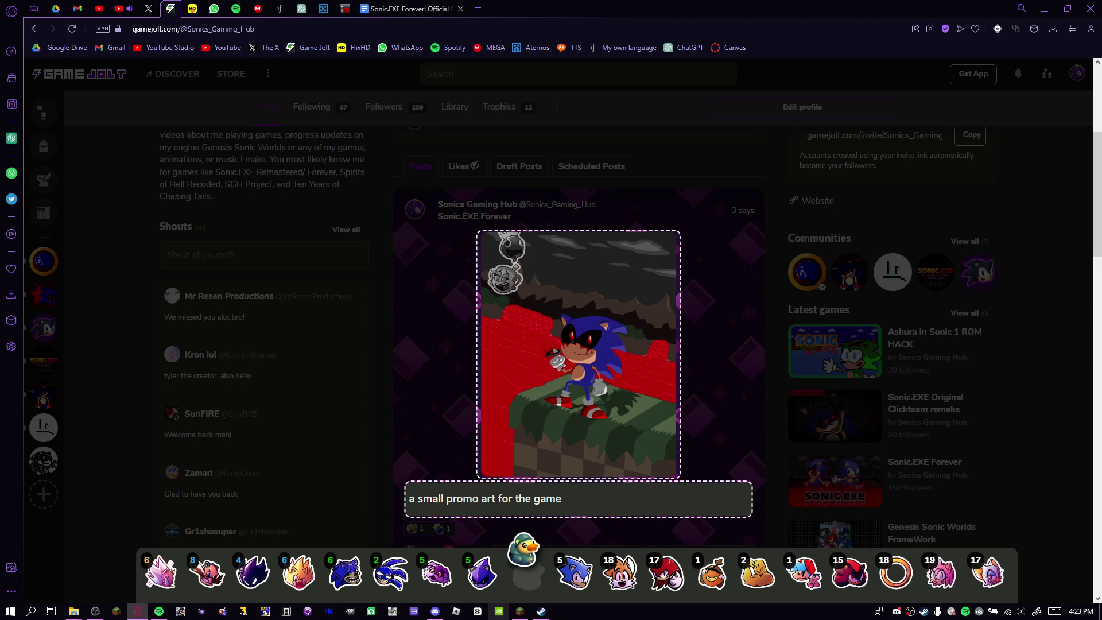
left_click_drag(528, 573, 544, 254)
left_click(577, 585)
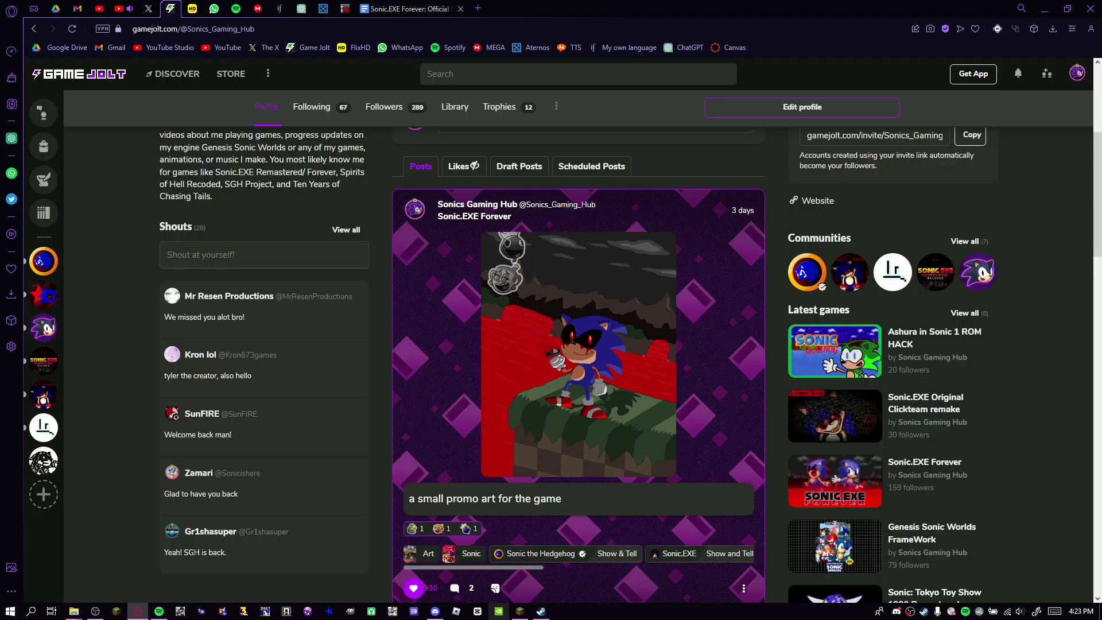
Place the red-capped character, pumpkin, flexing arm and yellow stickers along the art's top and right.
left_click(465, 529)
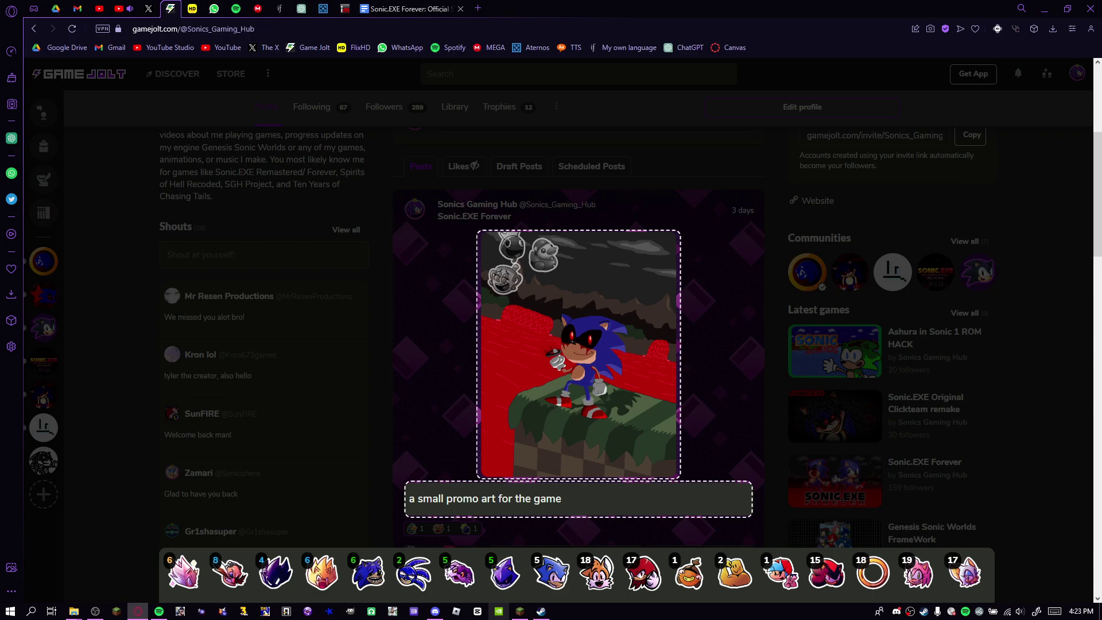
left_click_drag(642, 571, 584, 246)
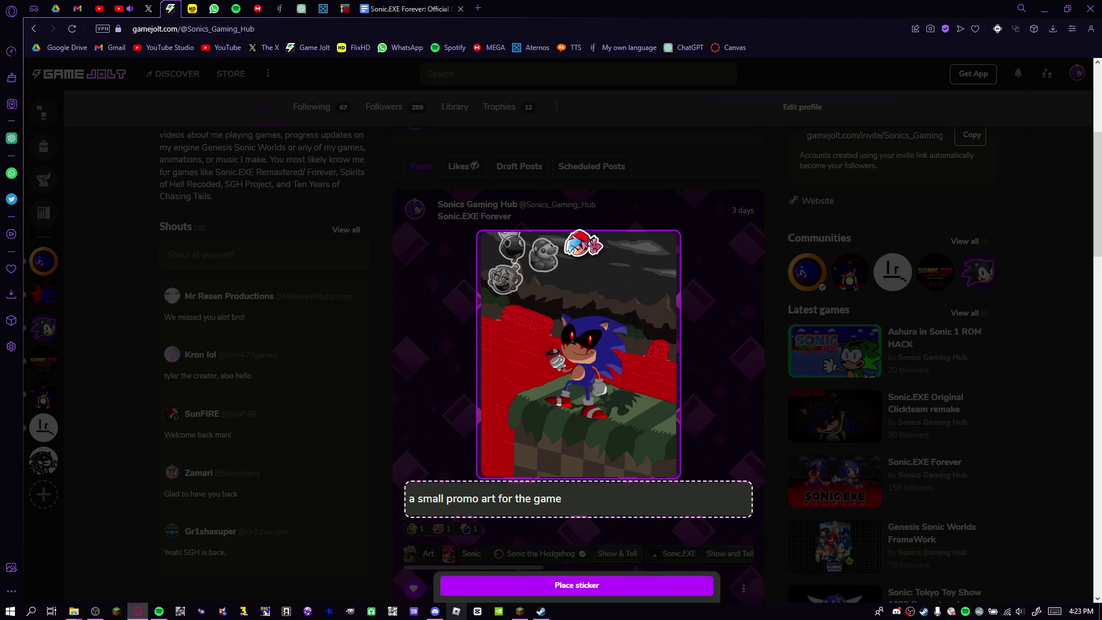
left_click(577, 585)
left_click(465, 528)
mouse_move(457, 573)
left_mouse_down()
mouse_move(647, 377)
mouse_move(620, 250)
left_mouse_up()
left_click(577, 587)
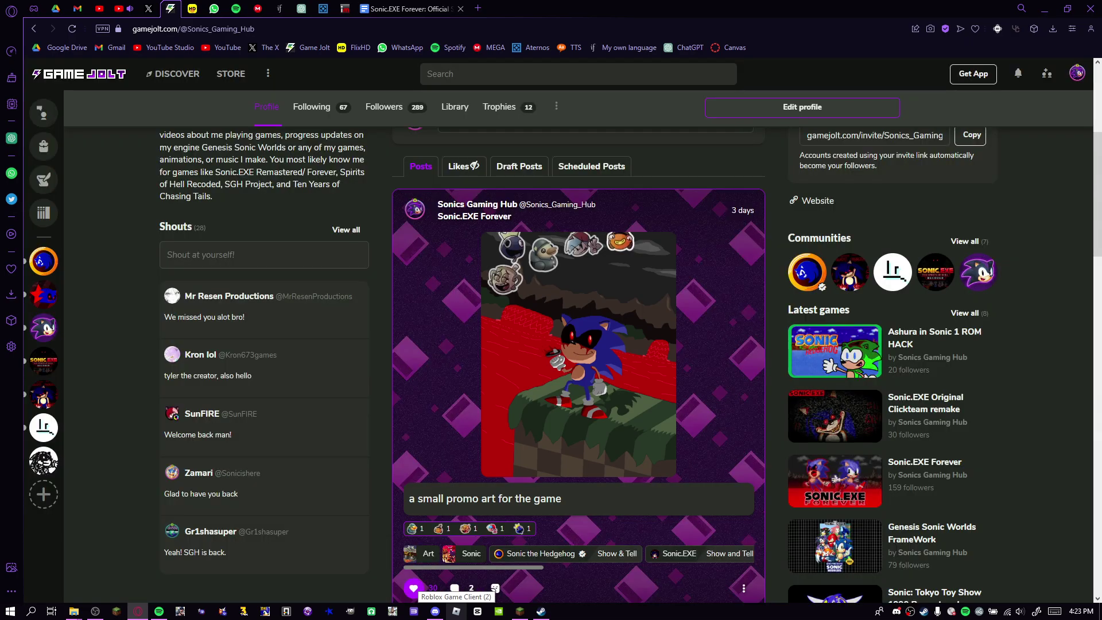
left_click(466, 528)
left_click_drag(456, 572, 656, 259)
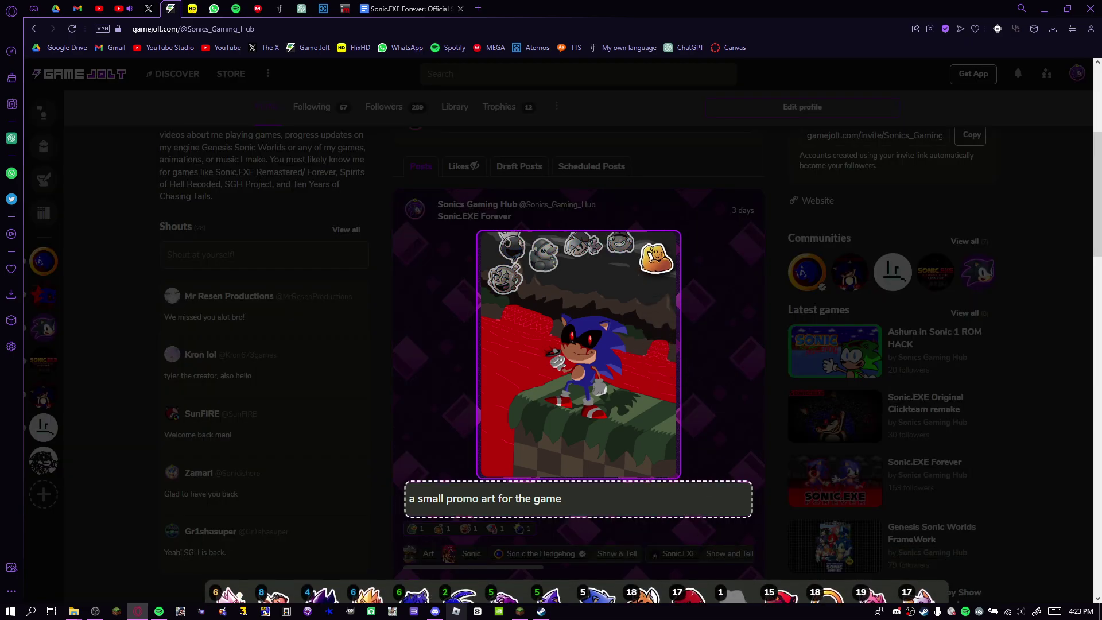
left_click(577, 585)
left_click(465, 528)
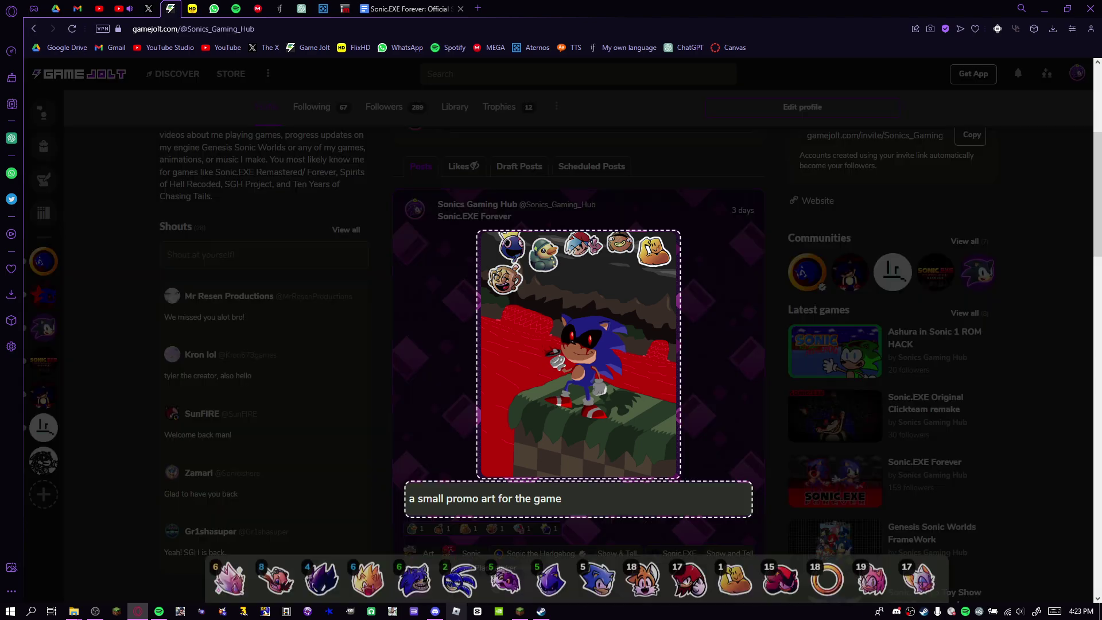
left_click_drag(735, 579, 668, 293)
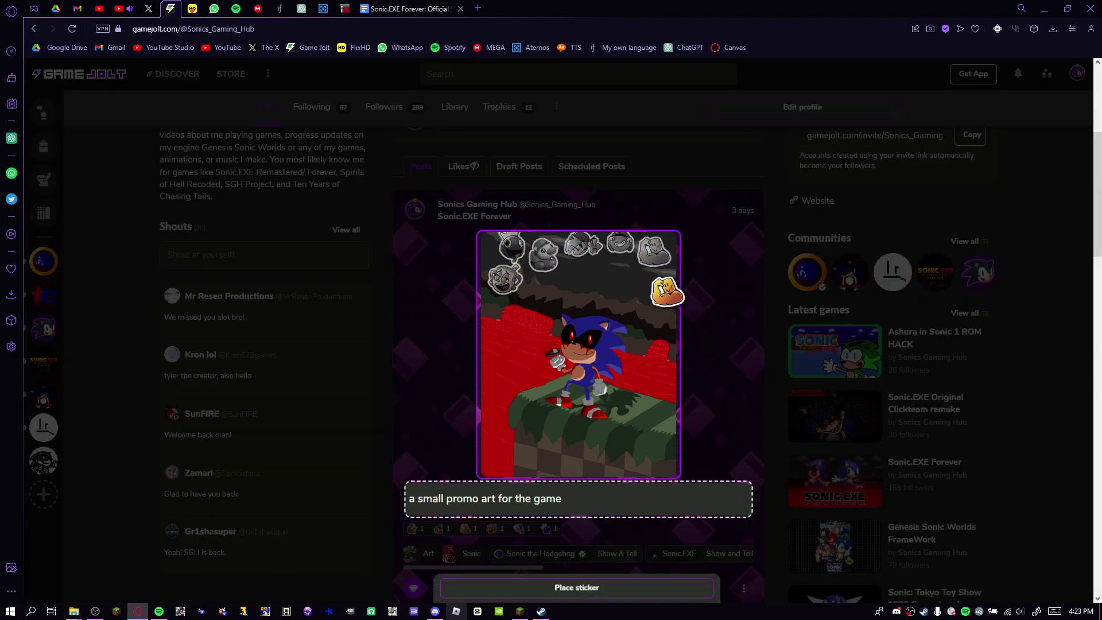
left_click(577, 585)
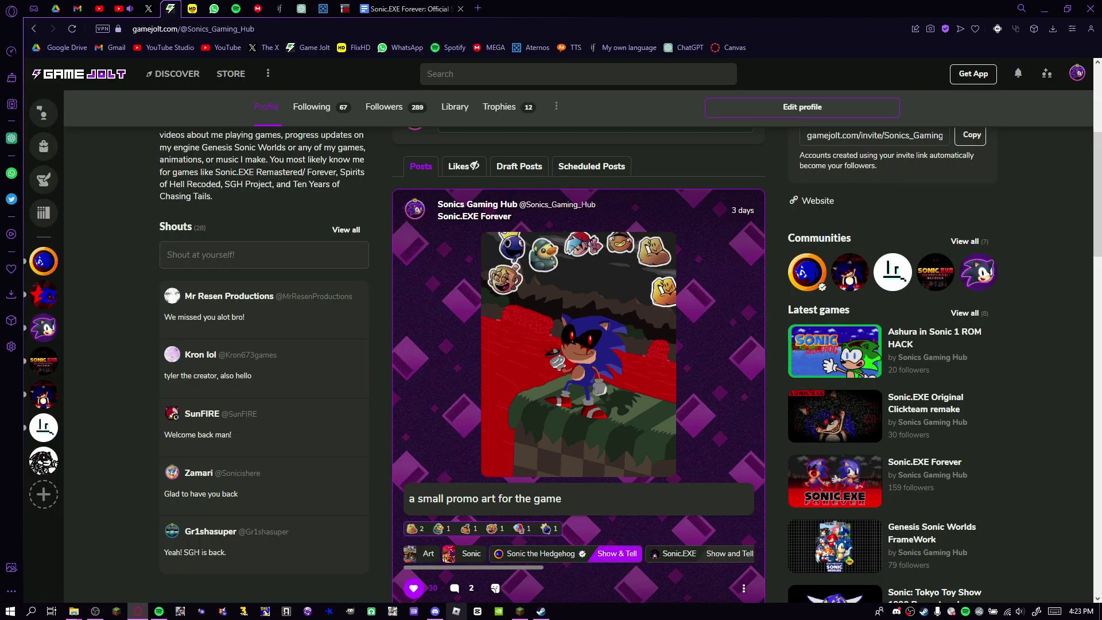
left_click(495, 588)
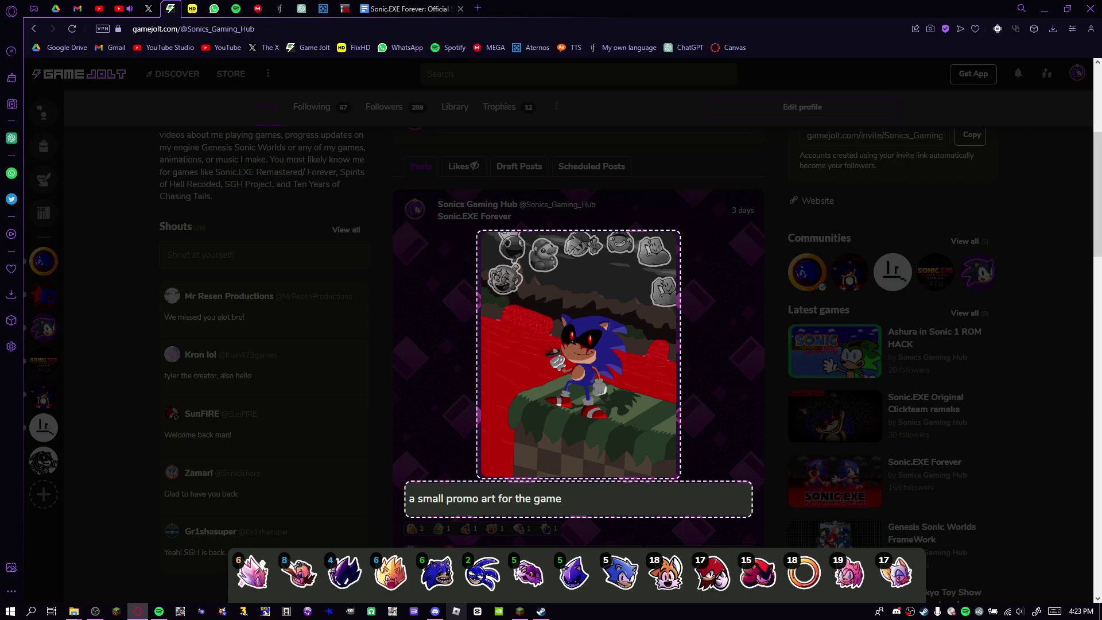
Exit sticker placement with Escape, adding no more stickers to the promo art.
key("Escape")
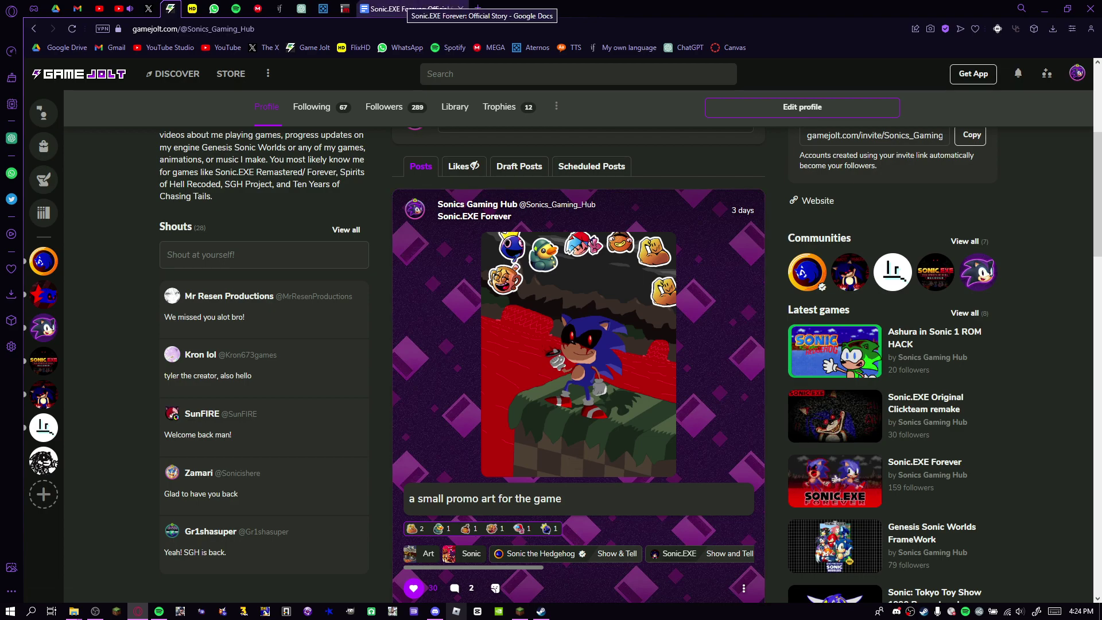
Switch to the Google Docs tab with the Sonic.EXE Forever: Official Story document.
left_click(412, 9)
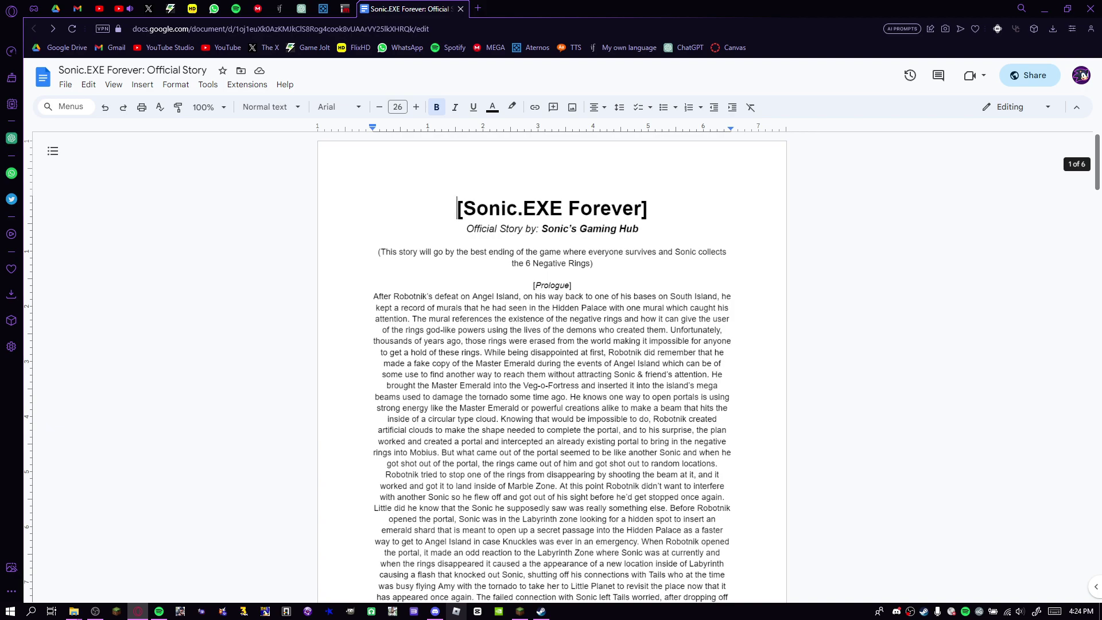
mouse_move(1097, 164)
left_mouse_down()
mouse_move(1098, 585)
mouse_move(1097, 163)
left_mouse_up()
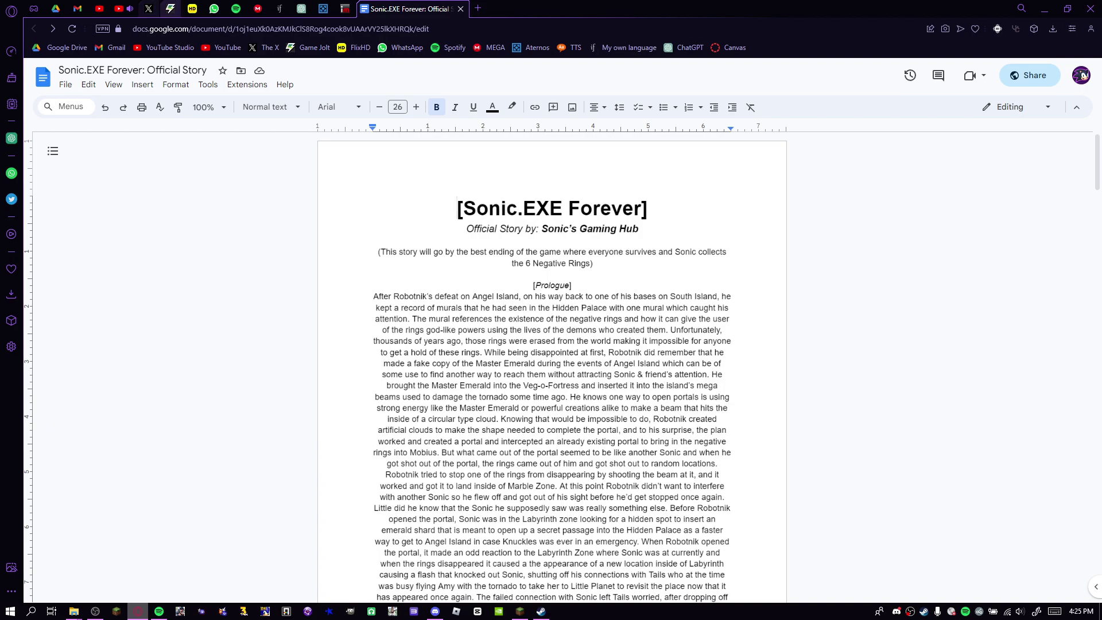
Go back to the Game Jolt profile, view the notifications, and dismiss them.
left_click(170, 9)
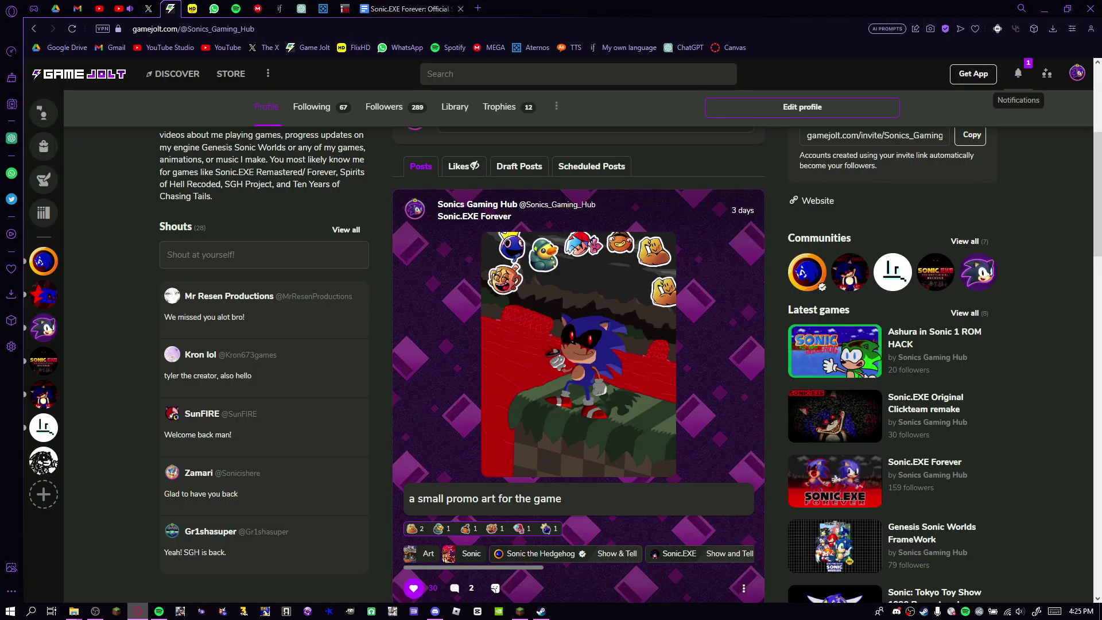
left_click(1019, 73)
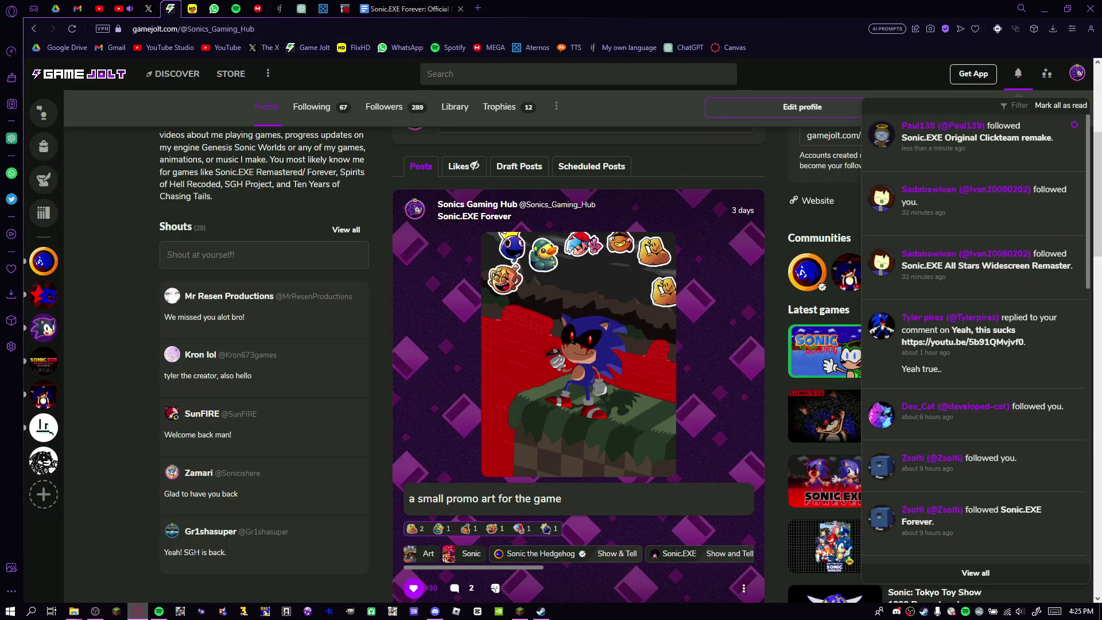
key("Escape")
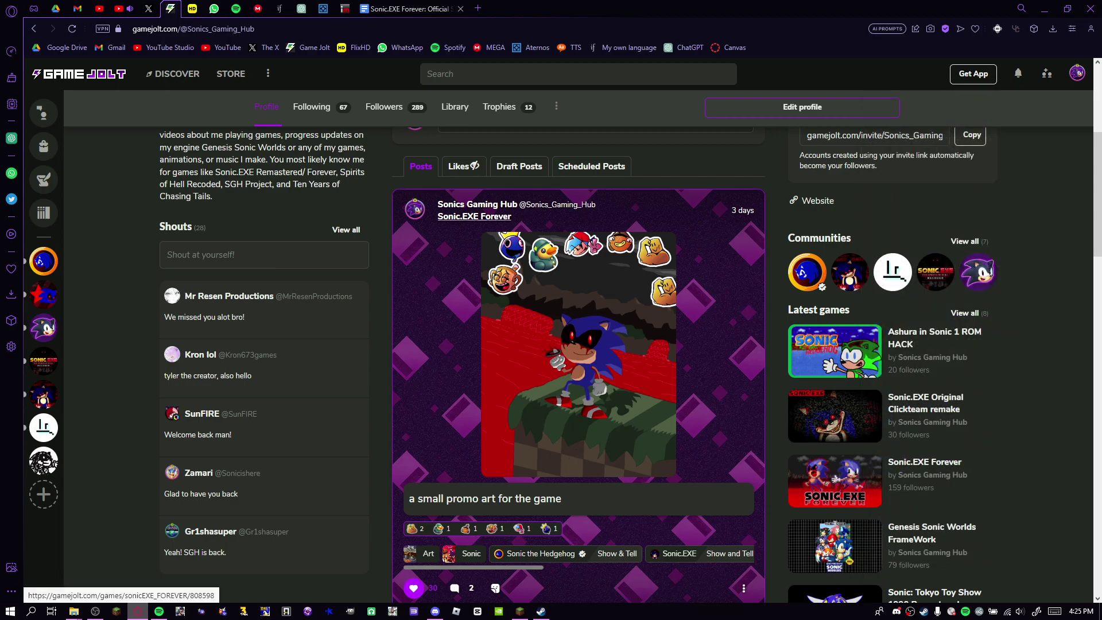
Open the Sonic.EXE Forever game page, then check and close its download file list.
left_click(474, 217)
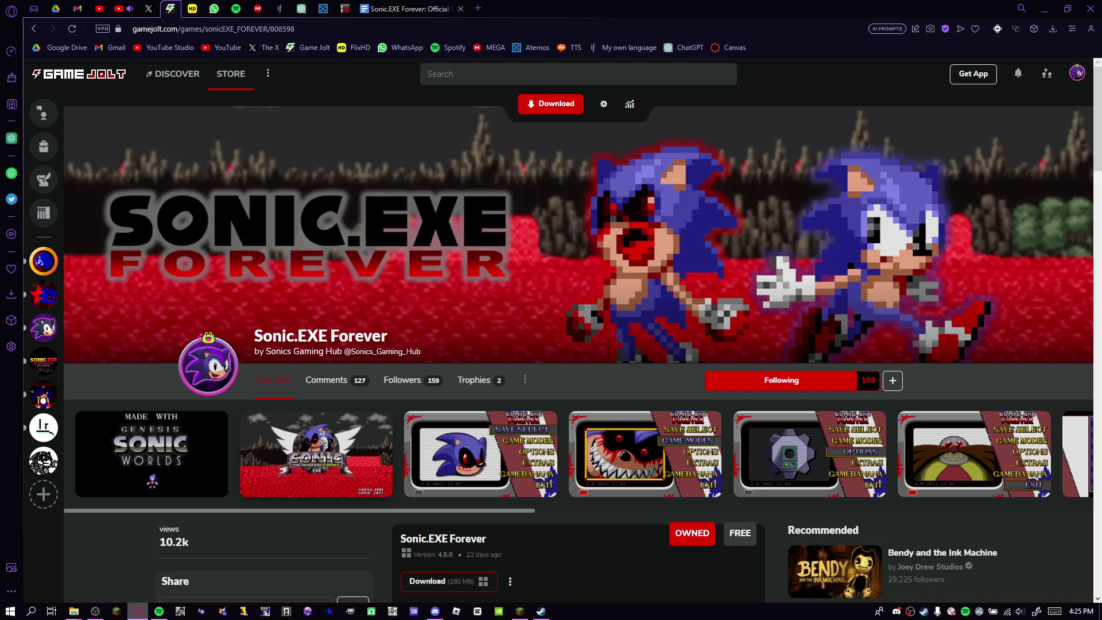
scroll(551, 345, "down", 3)
left_click(510, 294)
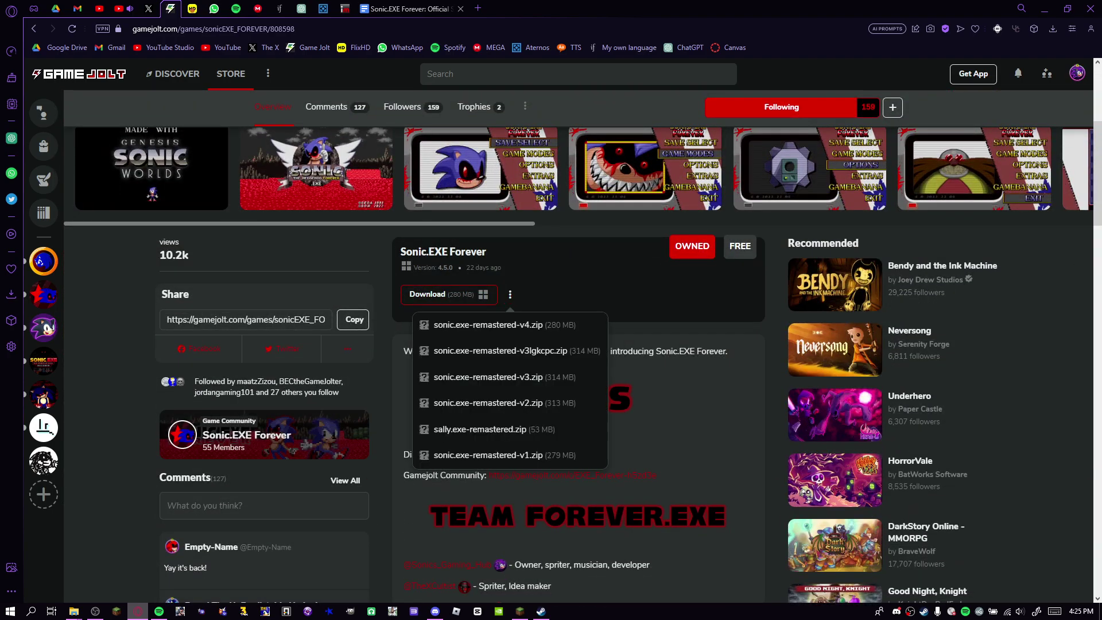
left_click(689, 345)
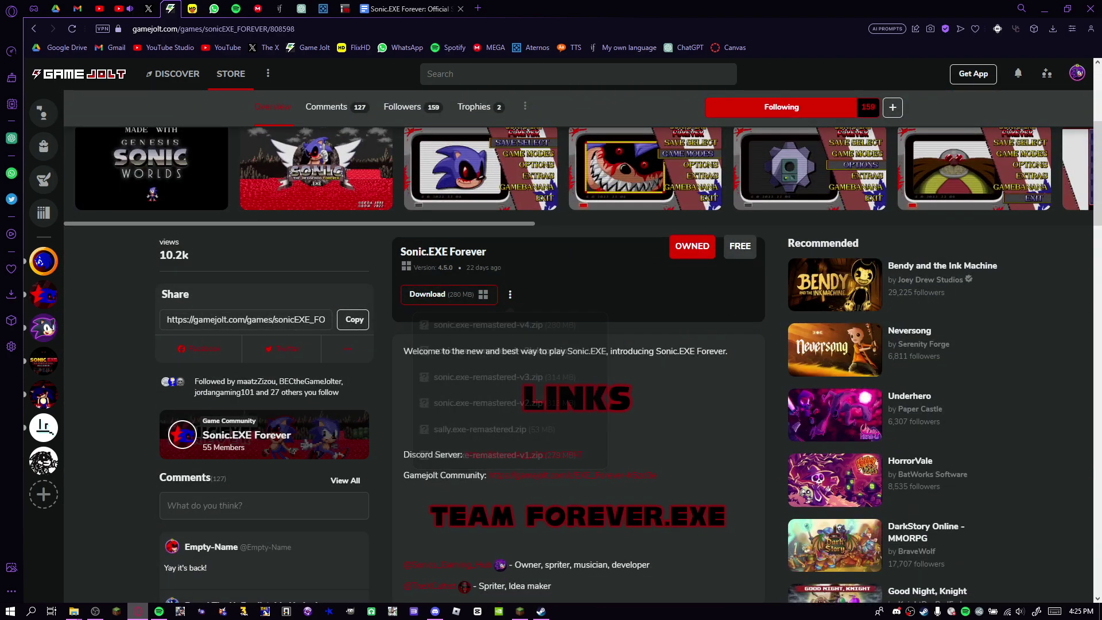
scroll(552, 344, "up", 3)
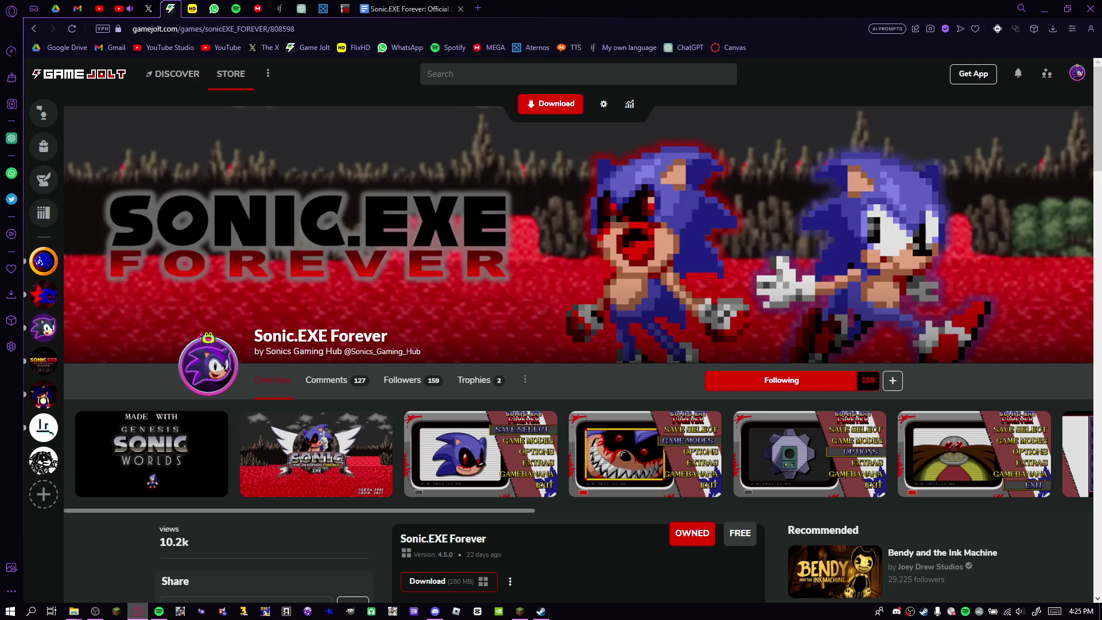